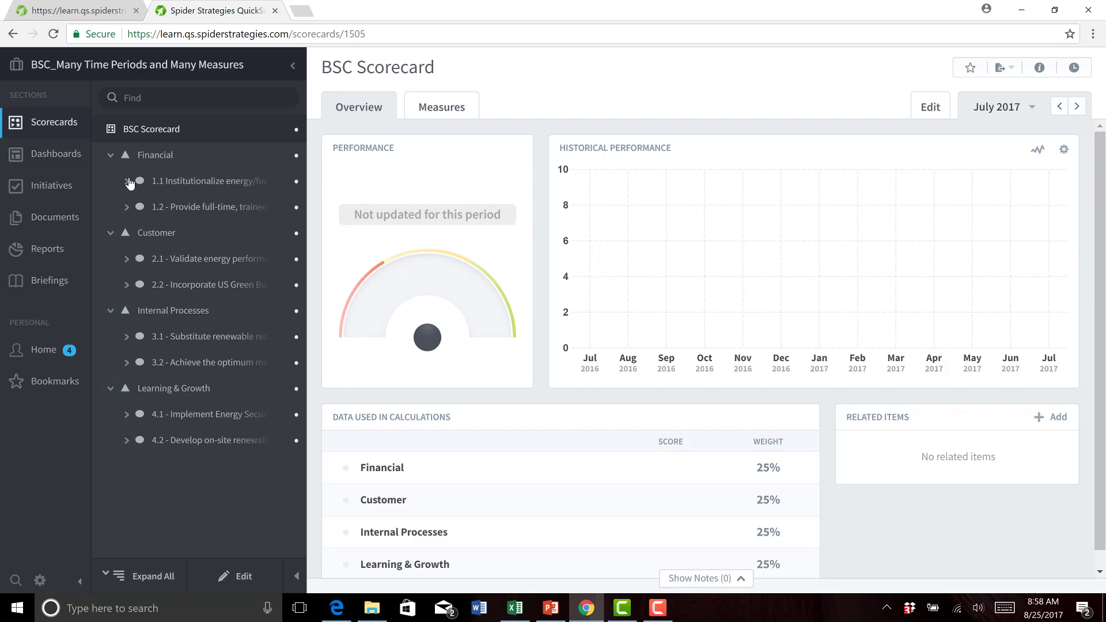
Review the July 2017 overviews of objective 1.1, its measures 1.1.b and 1.1.c, and the overall BSC Scorecard
left_click(128, 182)
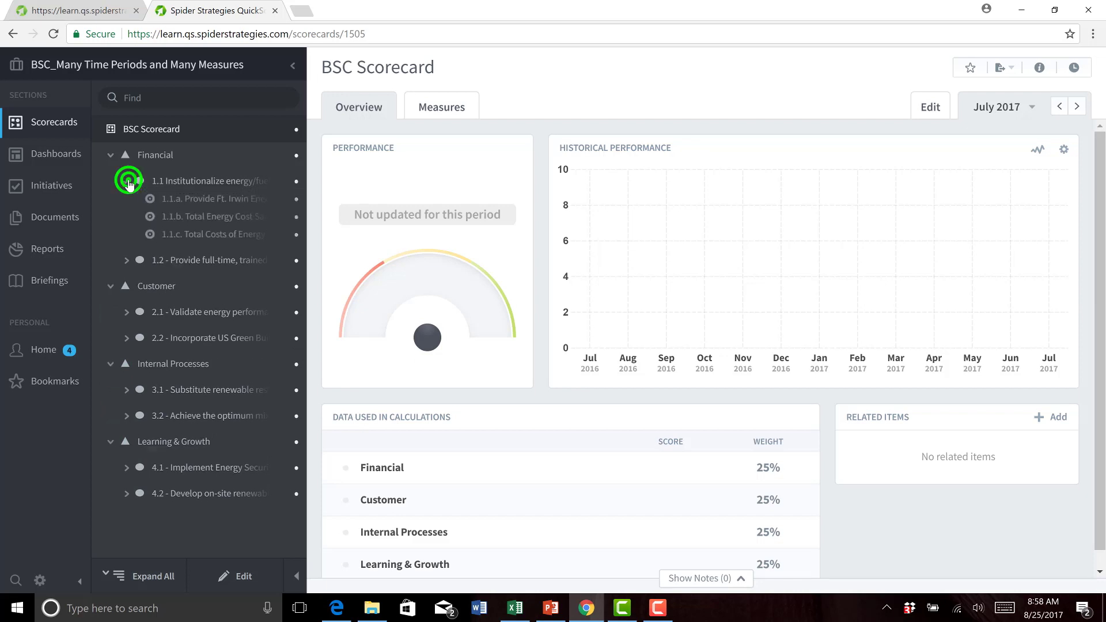
left_click(220, 209)
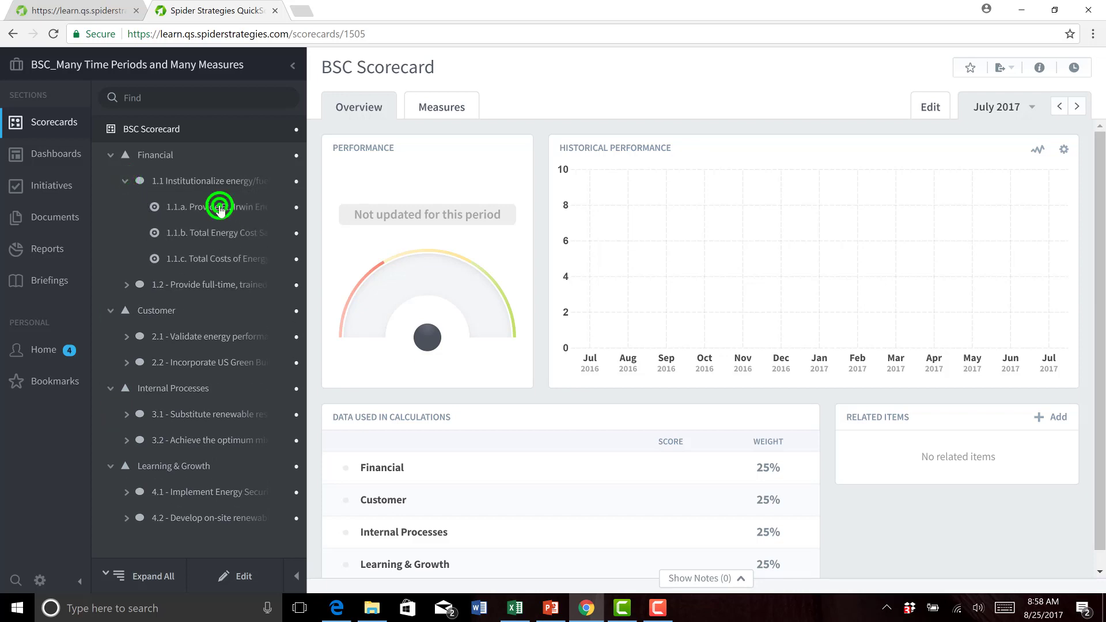
left_click(222, 234)
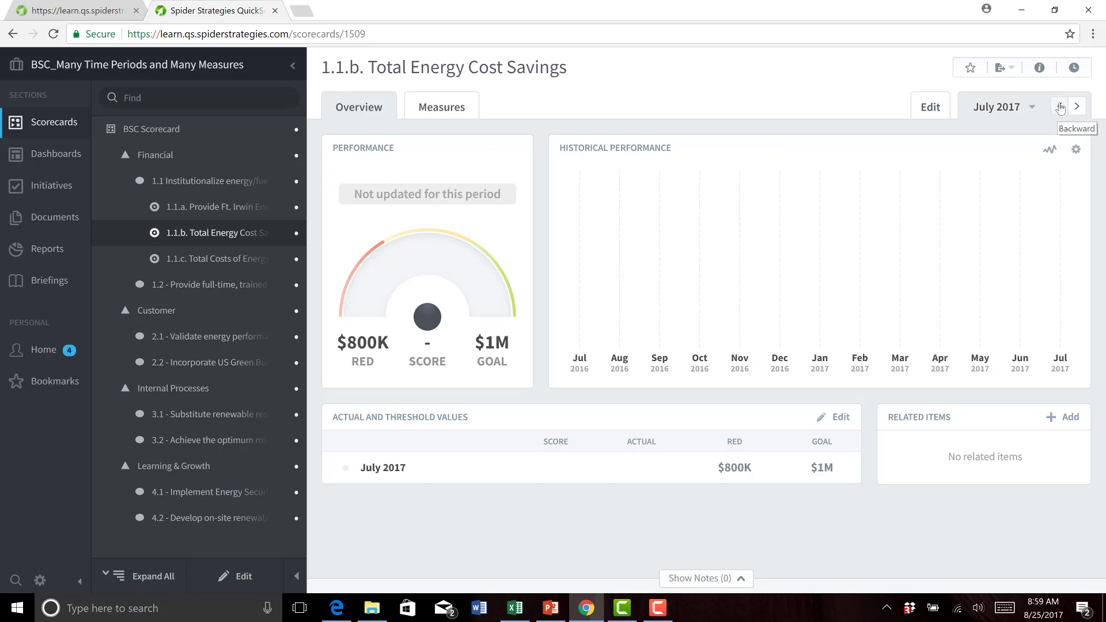
left_click(226, 262)
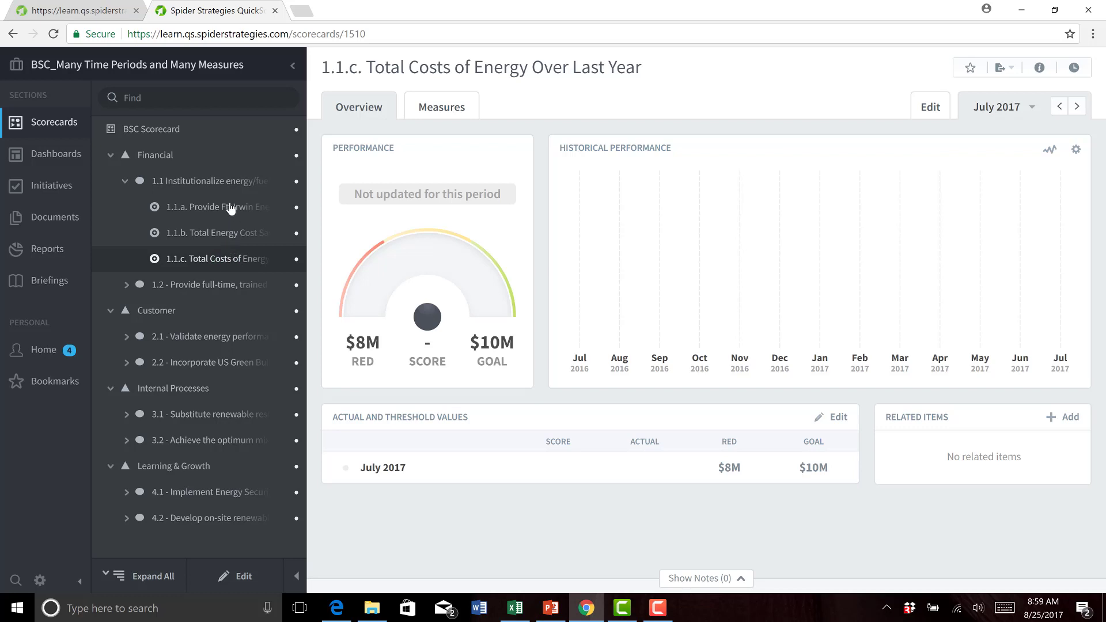
left_click(204, 181)
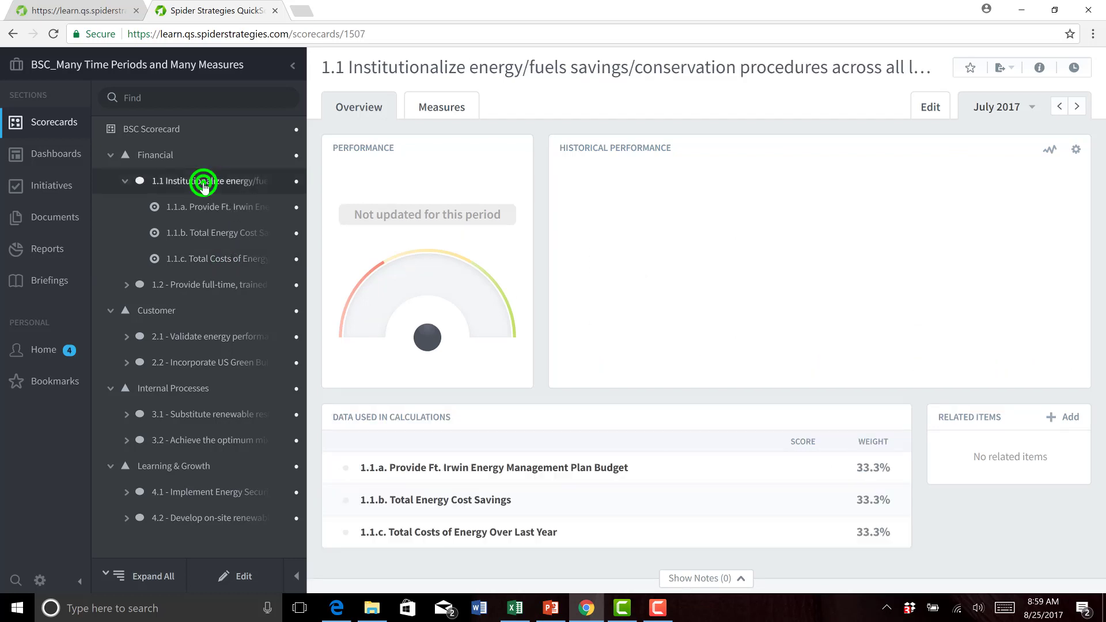
left_click(158, 151)
left_click(156, 132)
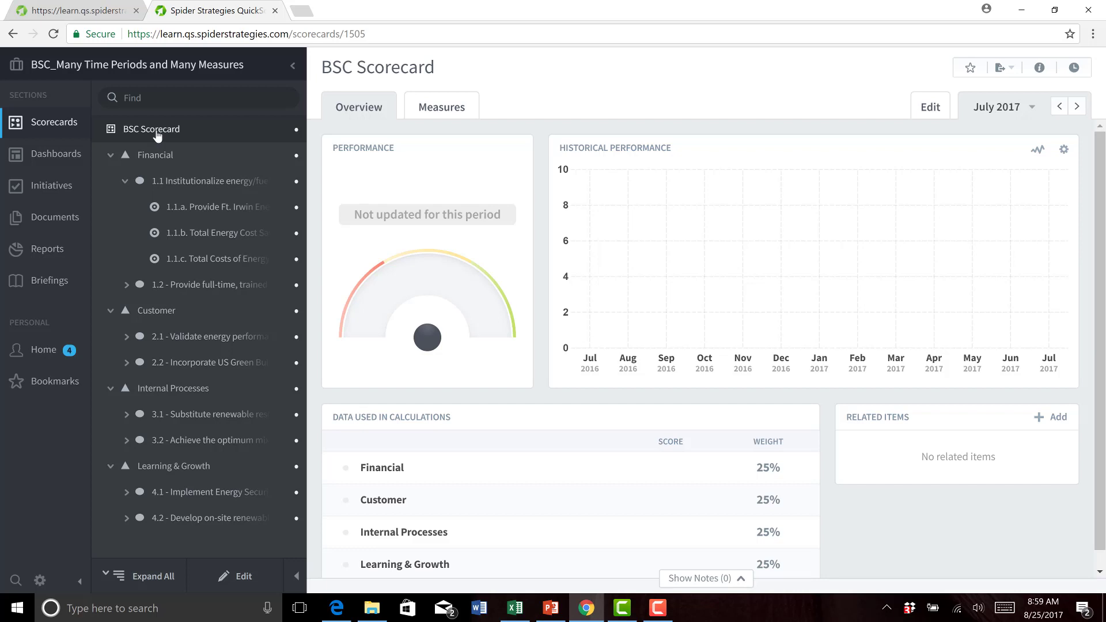
Switch to the Spider Connect page at learn.qs.spiderstrategies.com/connect and log in with the prefilled credentials
left_click(93, 13)
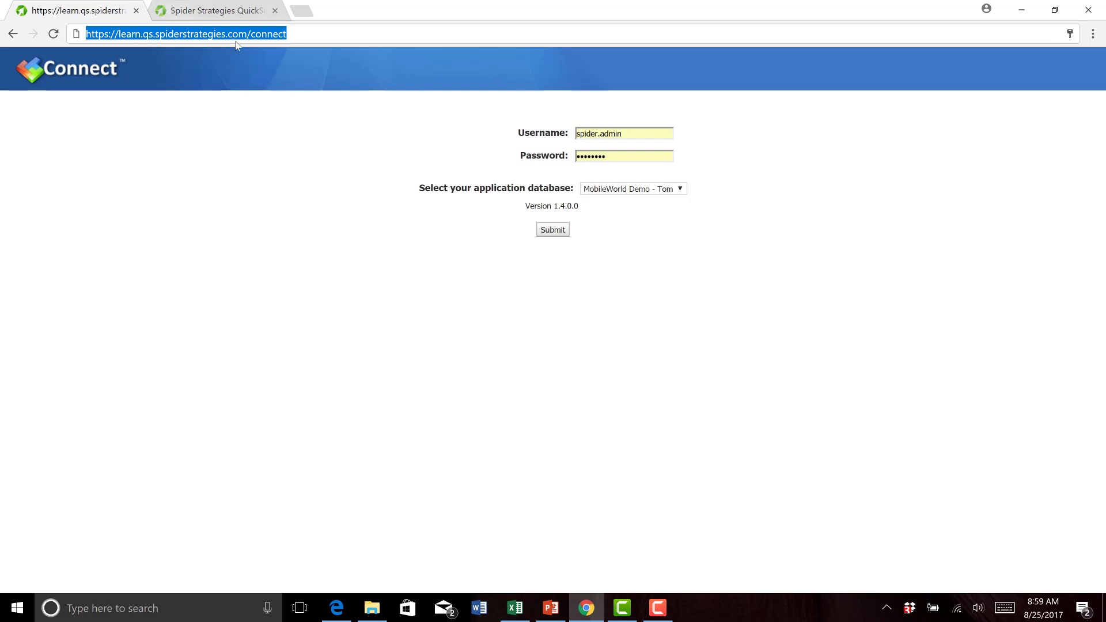
left_click(290, 37)
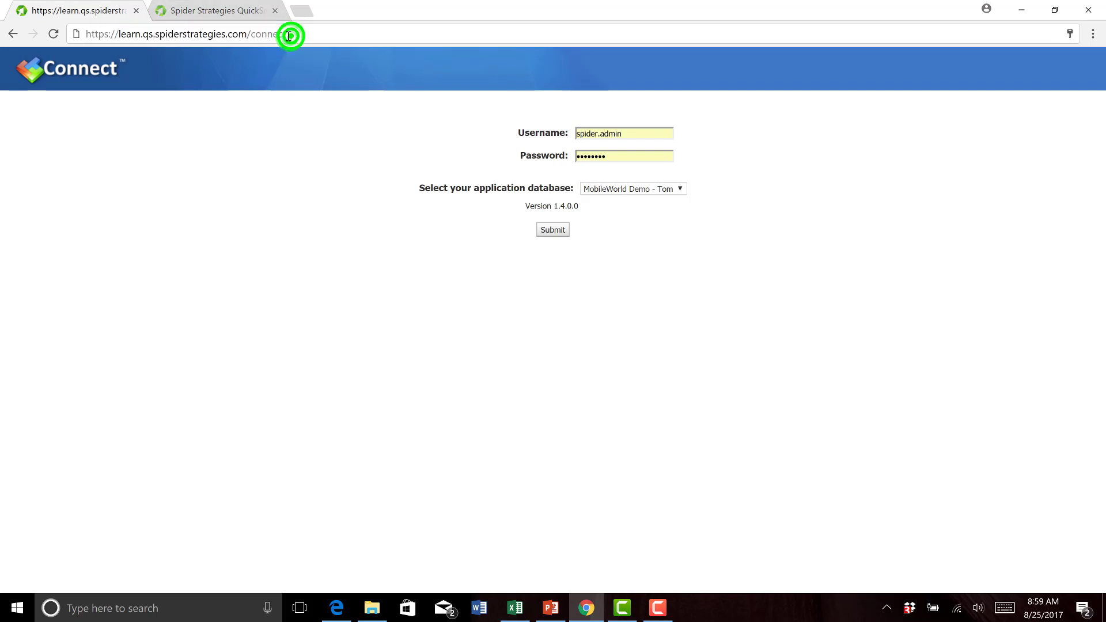
left_click_drag(290, 36, 247, 44)
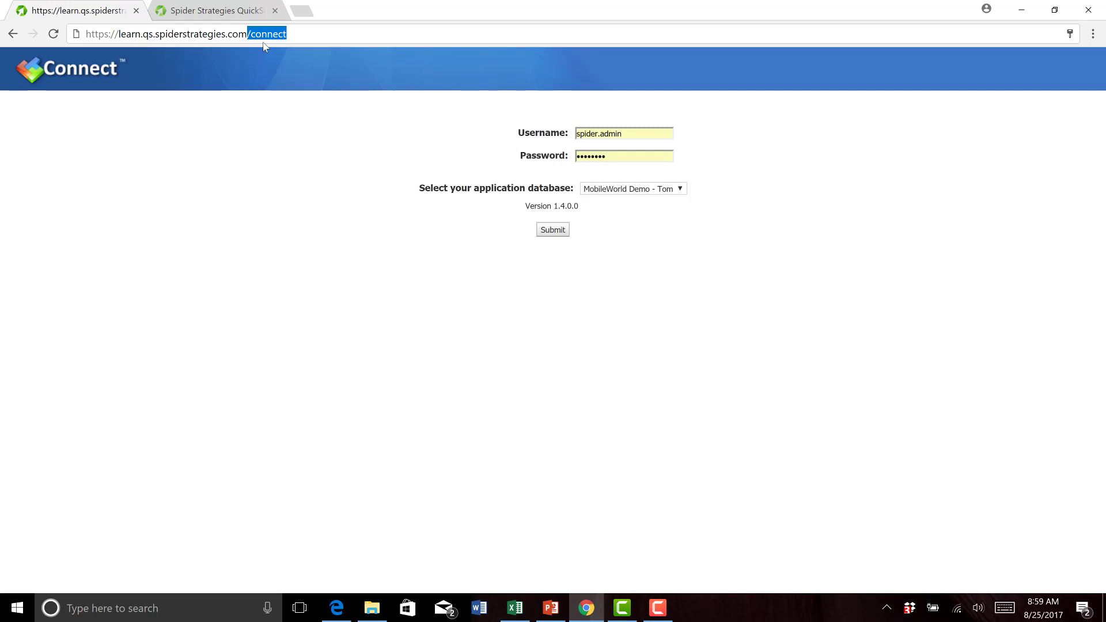
left_click(554, 230)
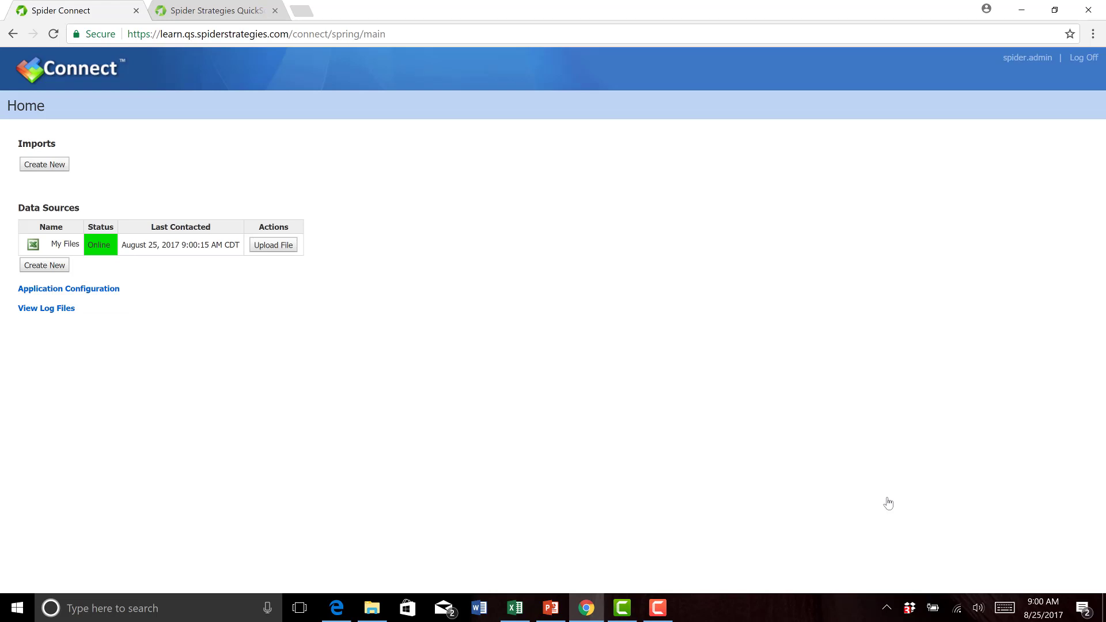
Create an import named "Multi Time and Measures Import" with data source Excel or CSV Upload and import type Update Metric Values
left_click(47, 165)
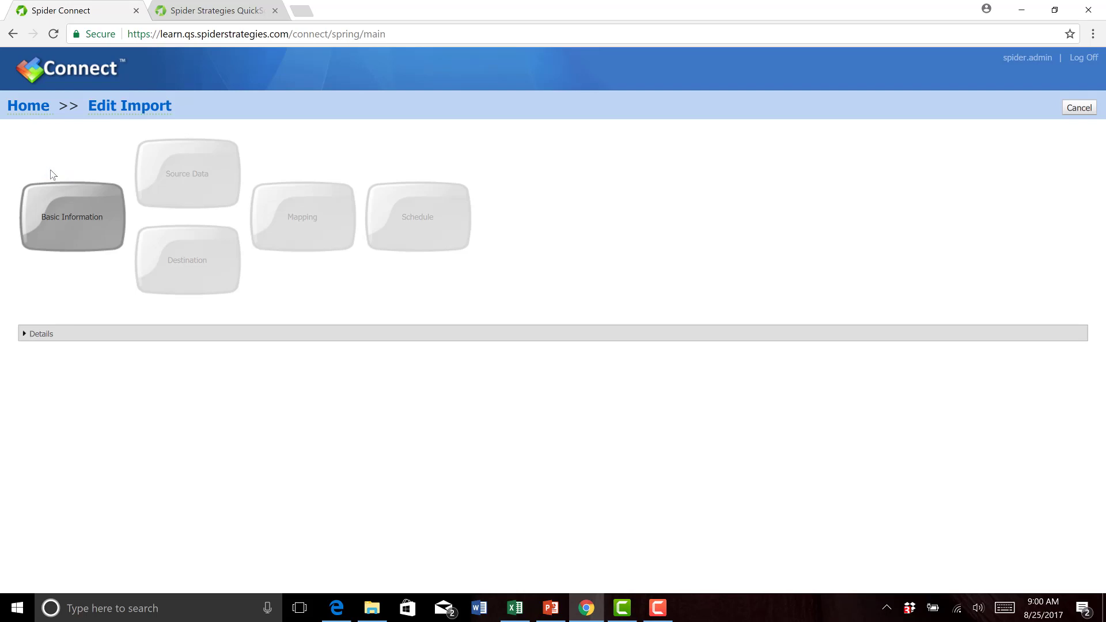
left_click(79, 233)
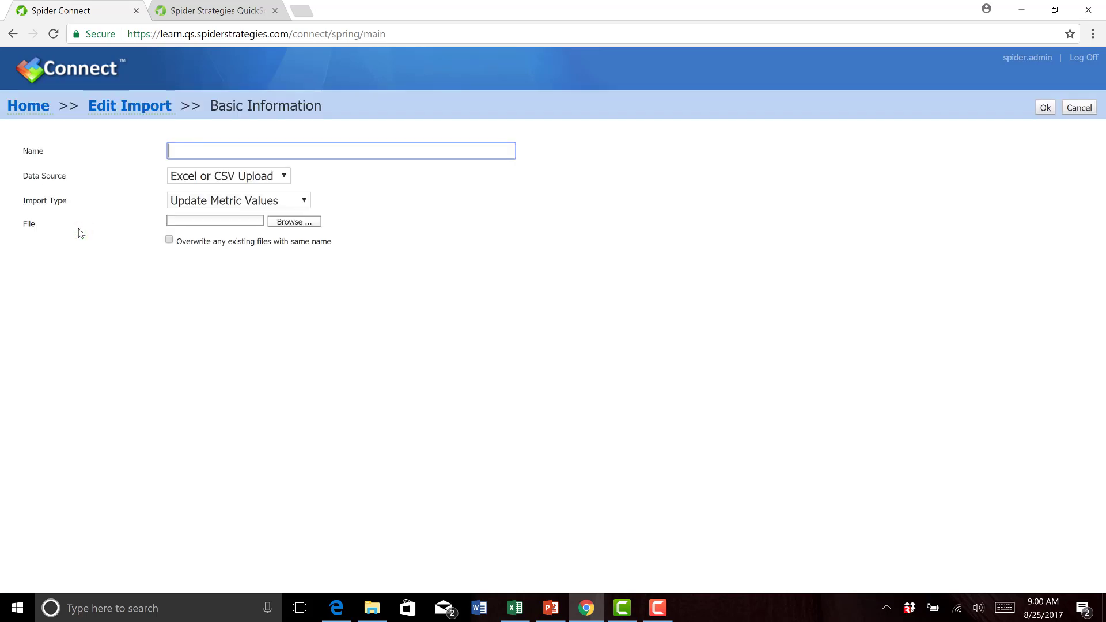
type("Multi Time and Measures Import")
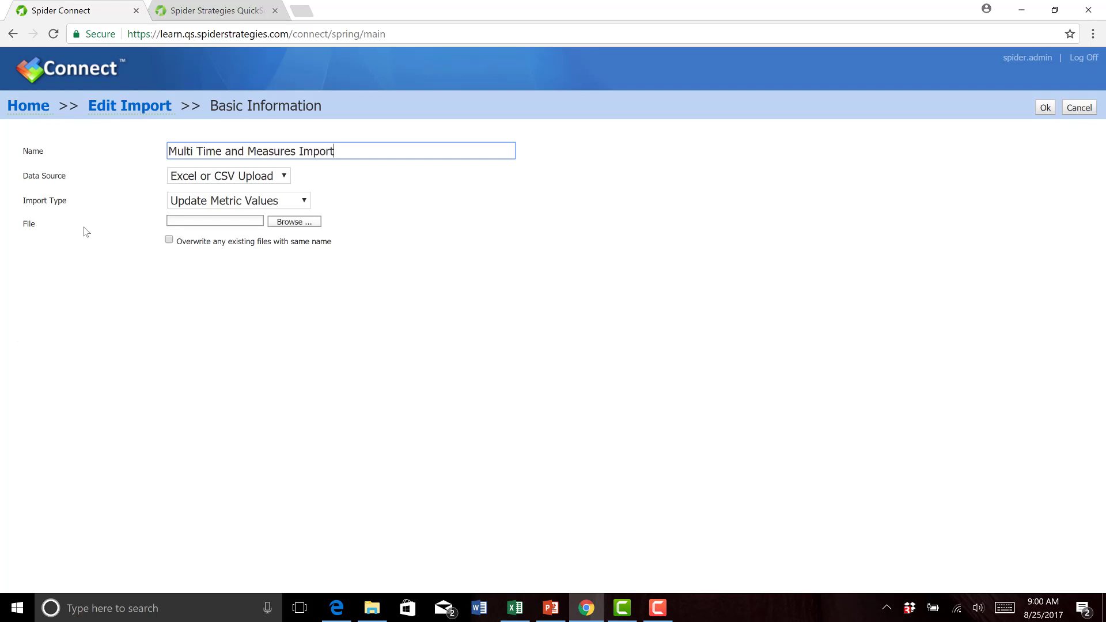
left_click(285, 177)
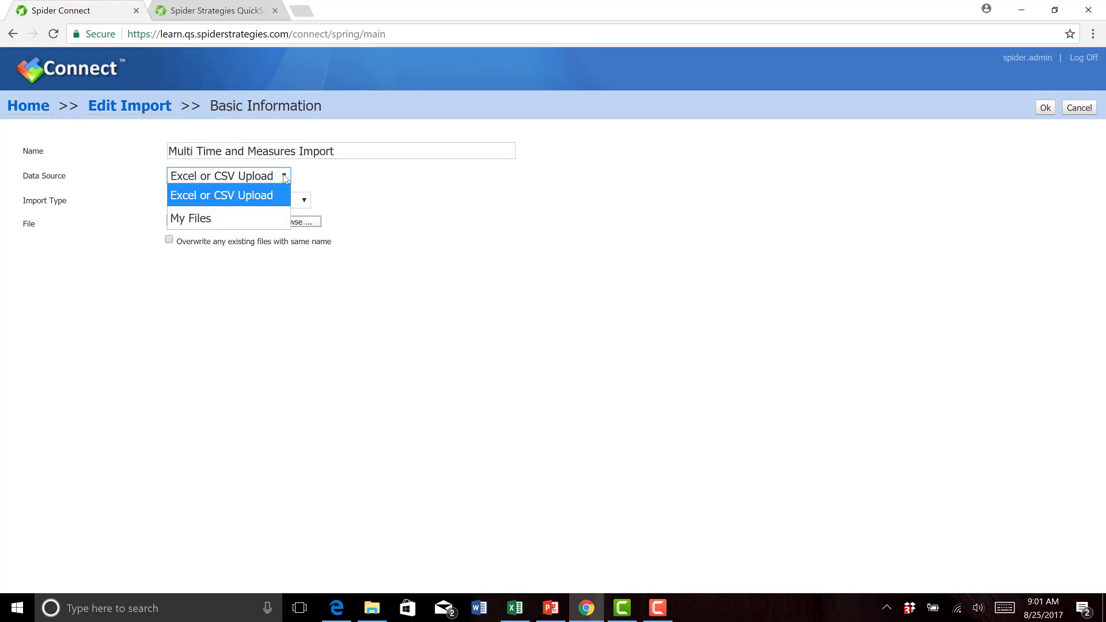
left_click(223, 200)
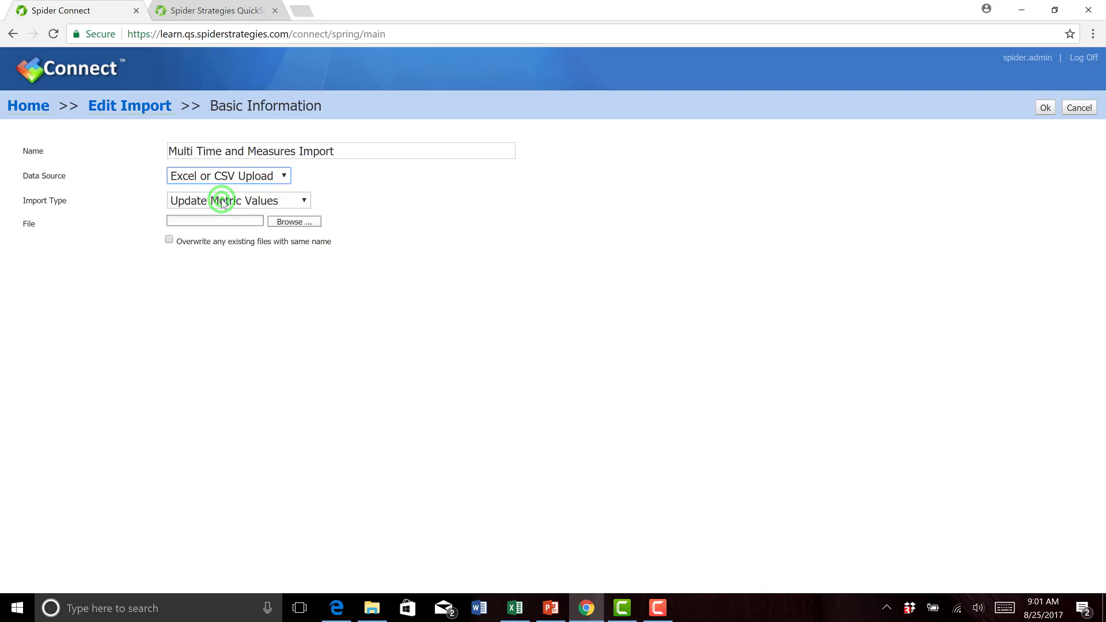
left_click(304, 198)
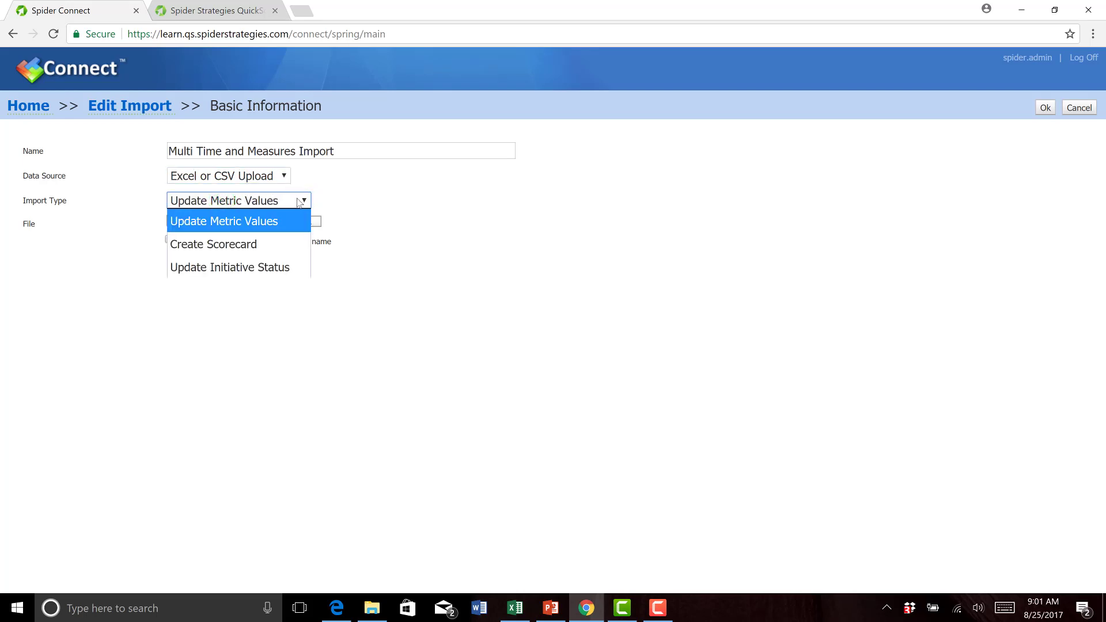
left_click(270, 224)
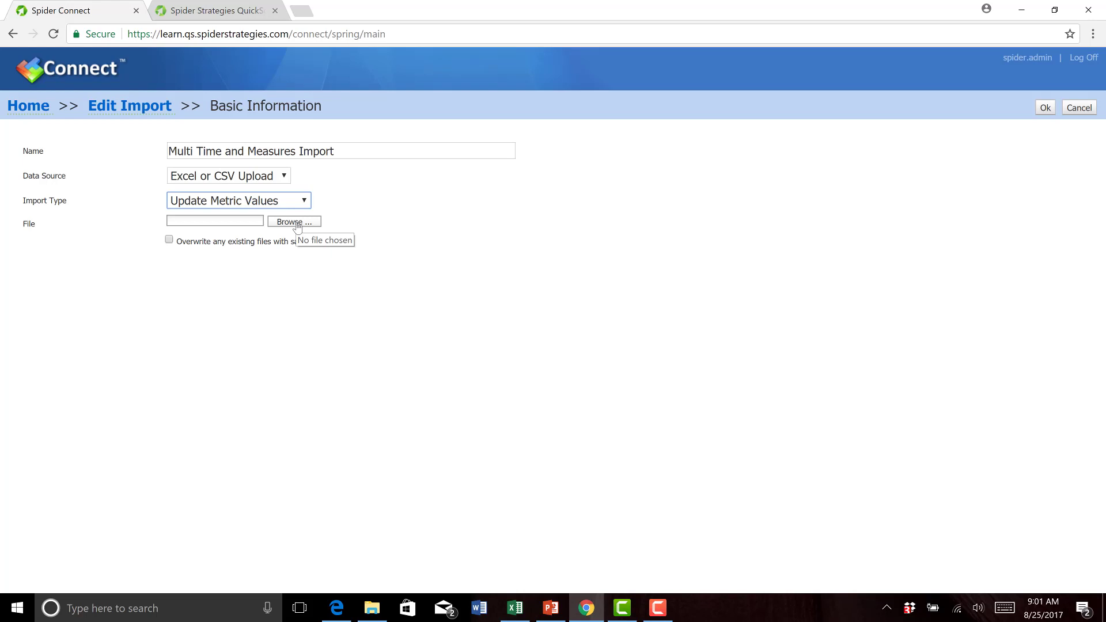
Choose the desktop file "BSC VAlues for 13 mos" as the import file and confirm the basic information
left_click(294, 223)
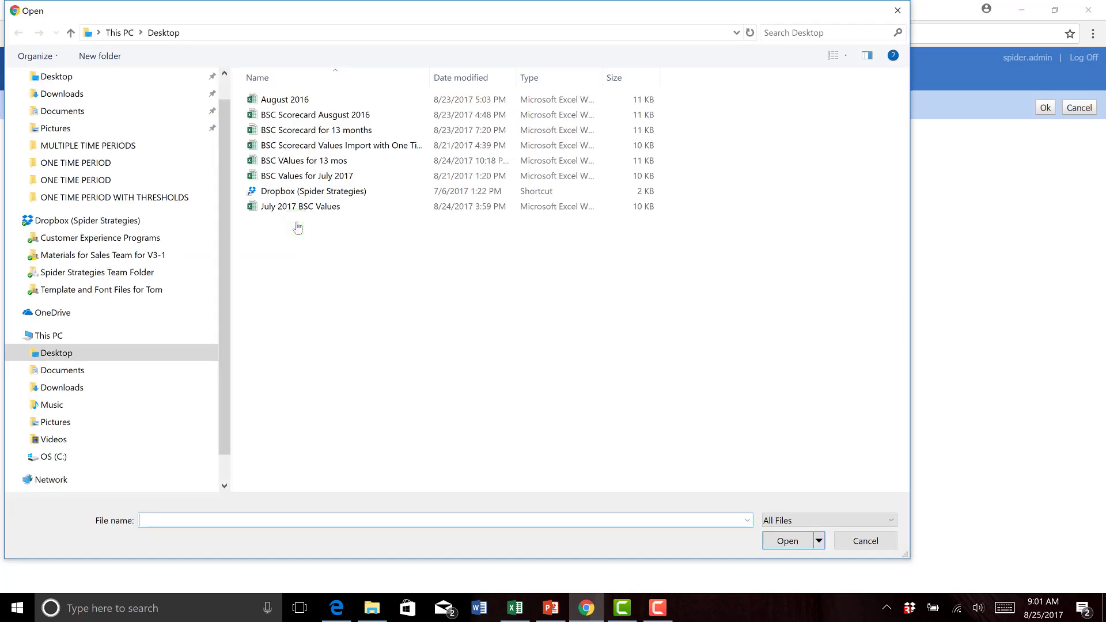
left_click(294, 130)
left_click(292, 161)
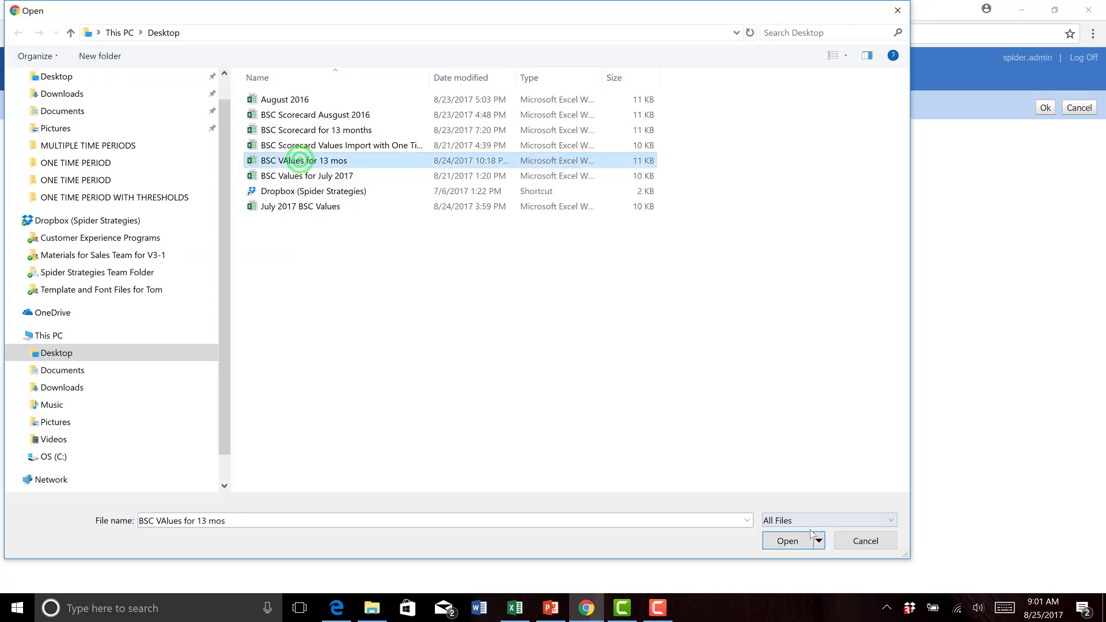
left_click(788, 543)
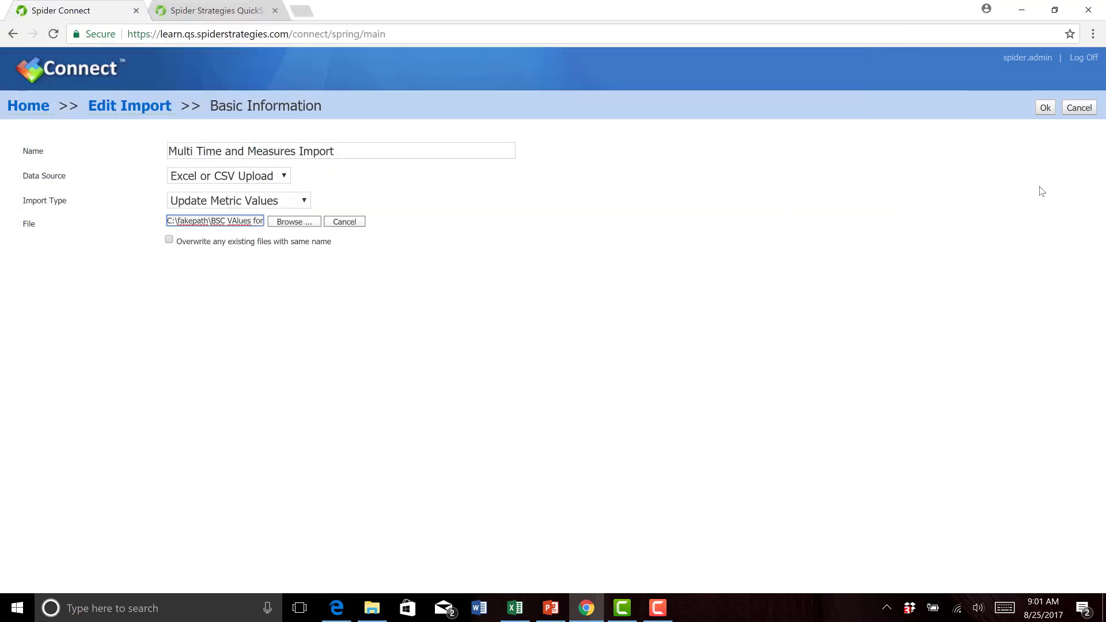
left_click(1046, 108)
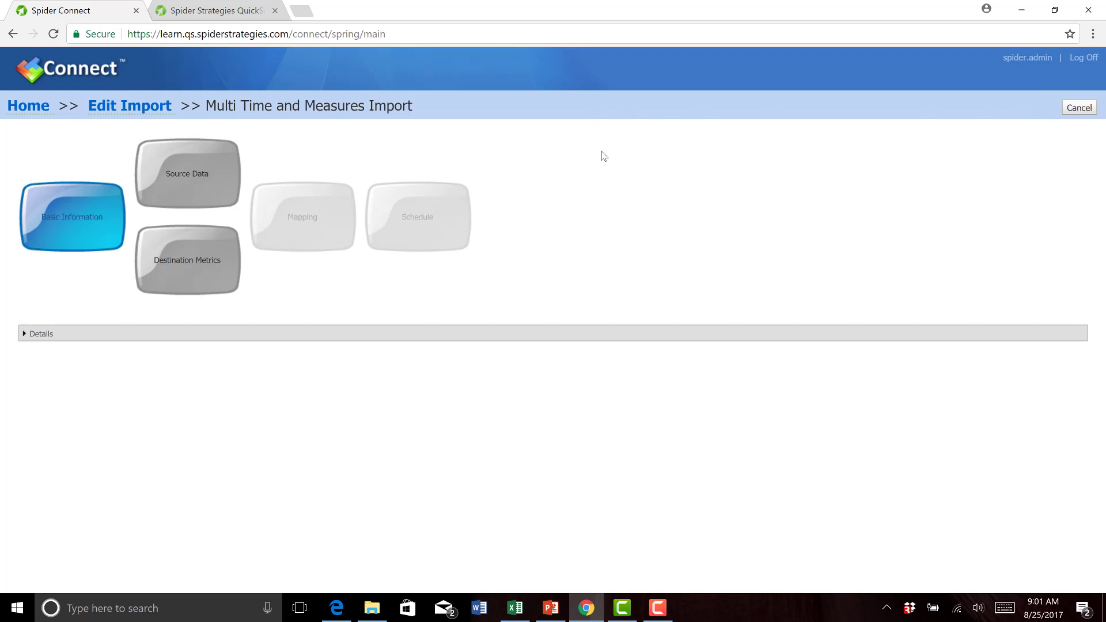
Set the import's source data to use a date header row for imports and confirm it
left_click(190, 165)
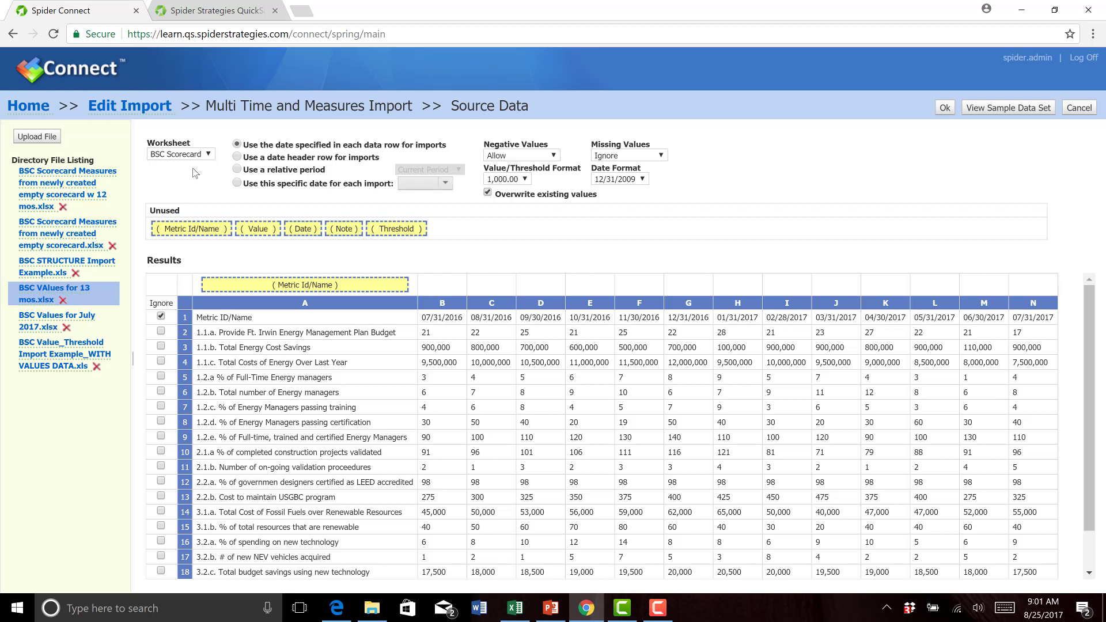
left_click(237, 157)
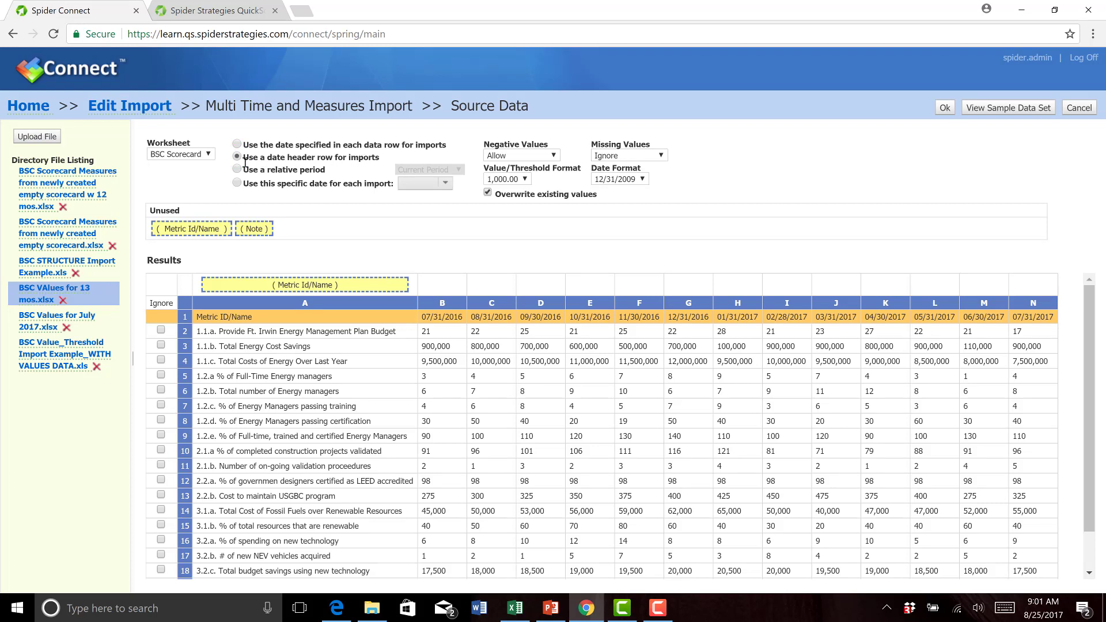
left_click(164, 321)
left_click(944, 107)
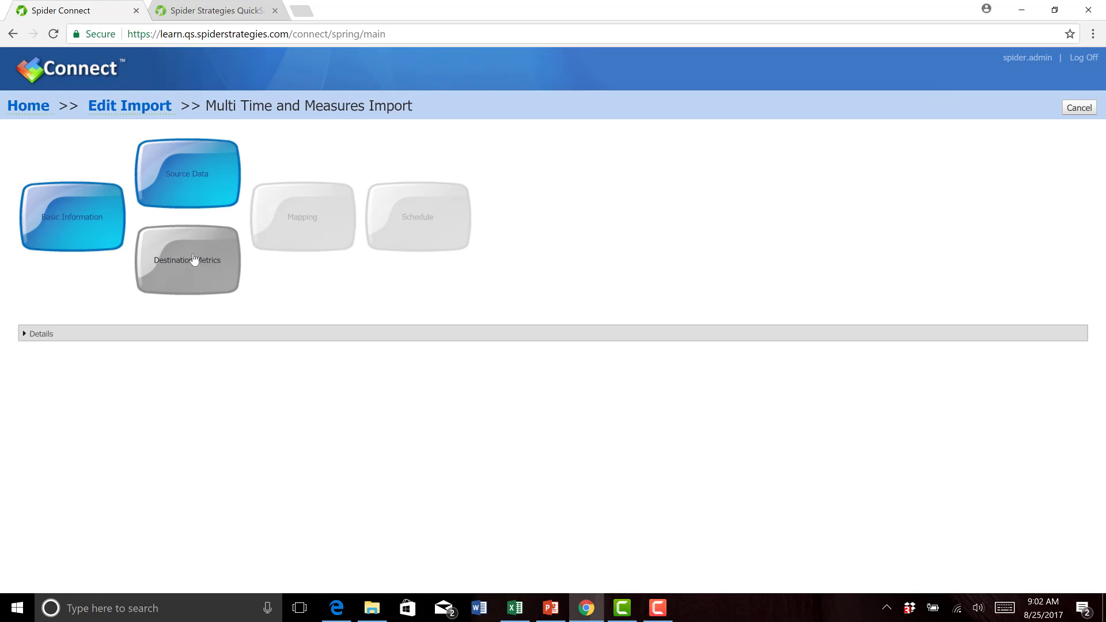
Add all metrics of the BSC Scorecard in the BSC_Many Time Periods and Many Measures organization as destination metrics and confirm
left_click(194, 259)
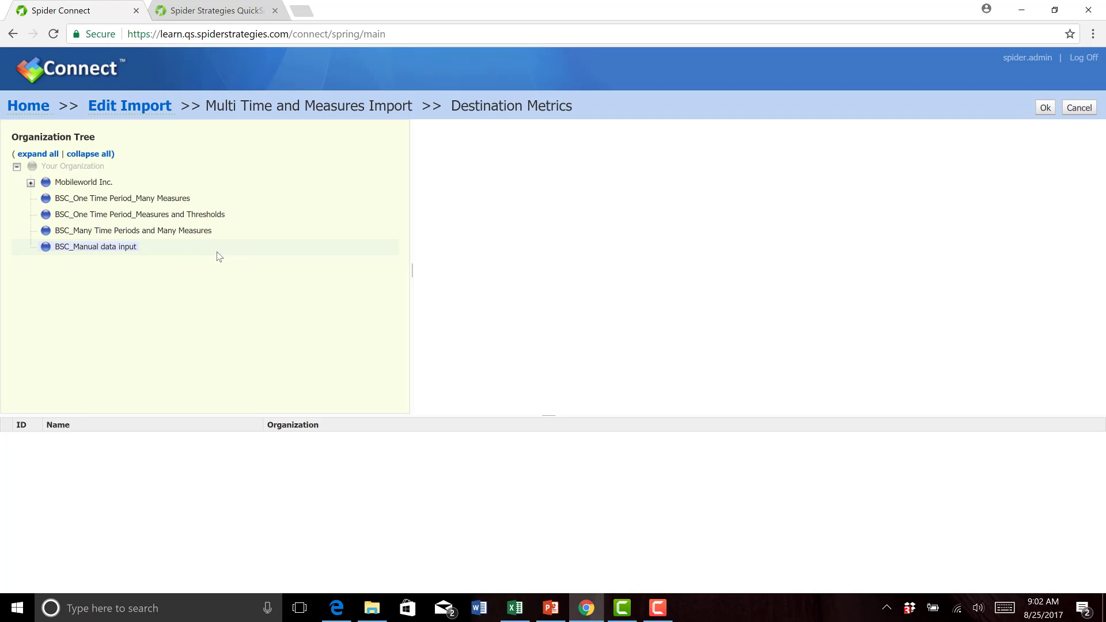
left_click(131, 235)
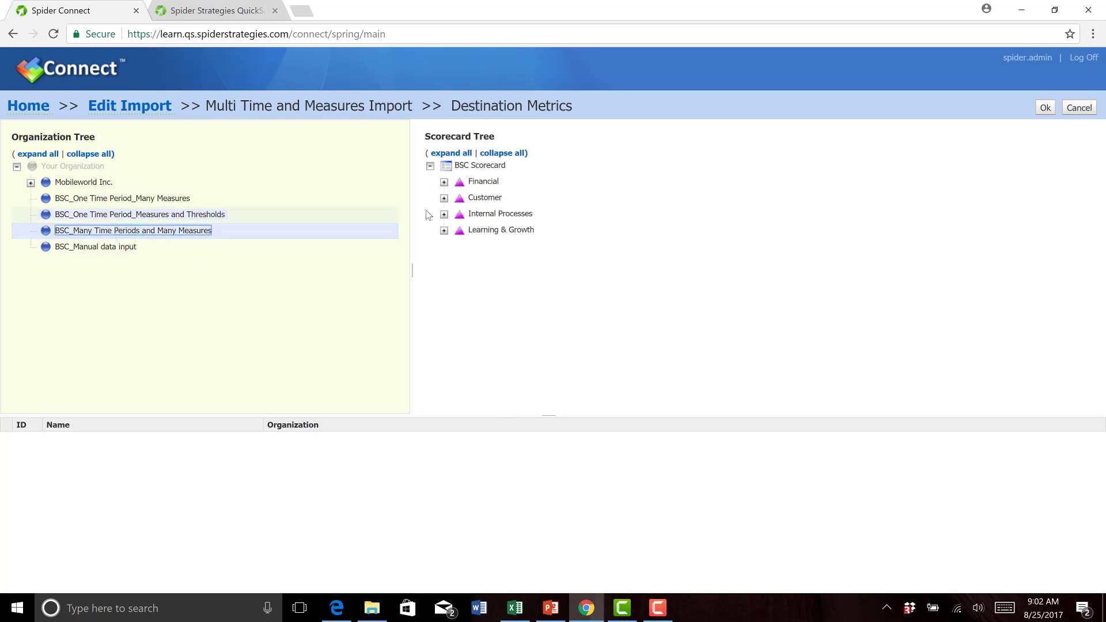
left_click(444, 182)
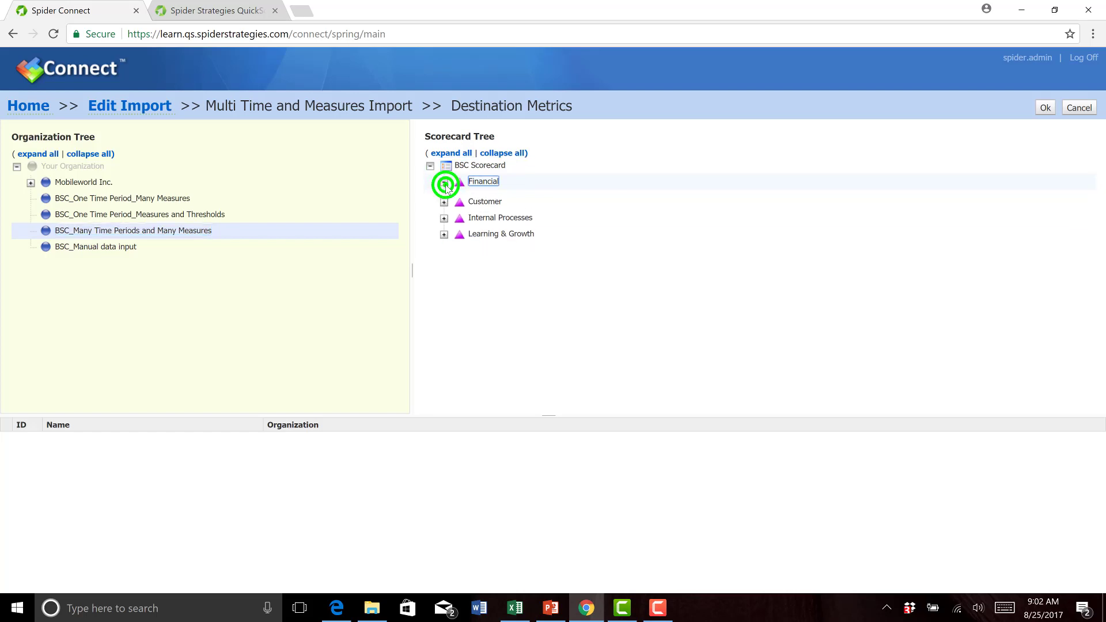
left_click(458, 198)
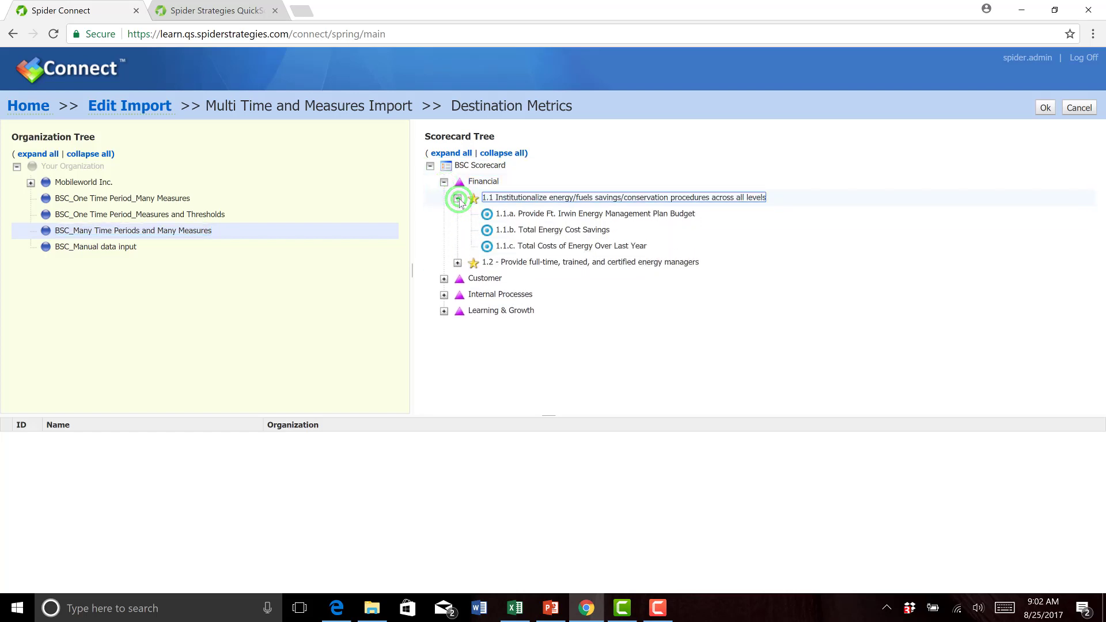
left_click(444, 182)
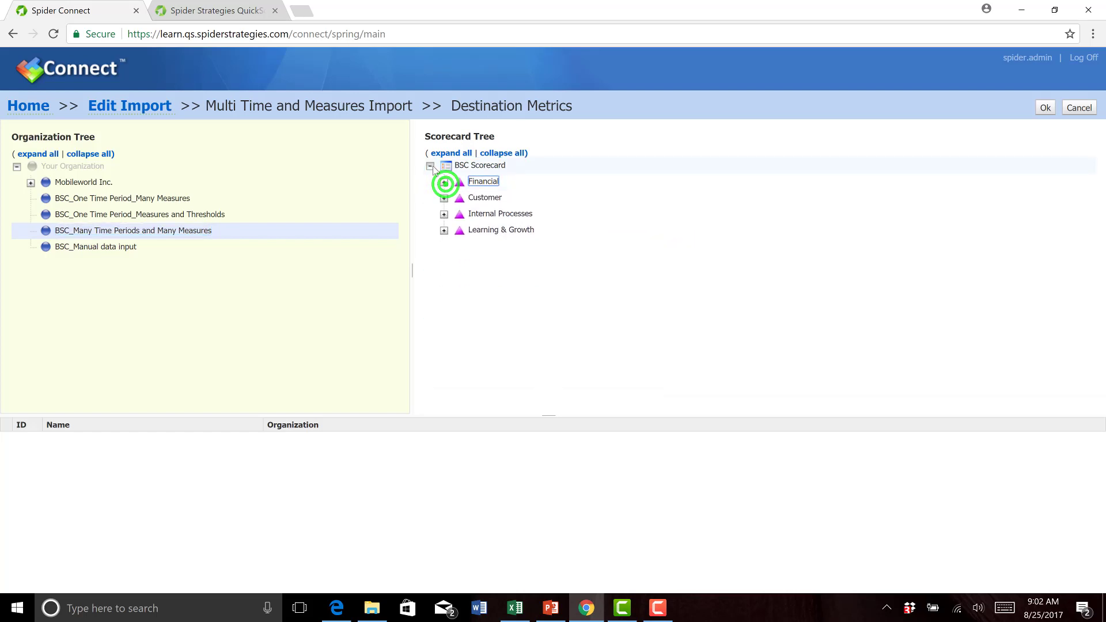
left_click(481, 166)
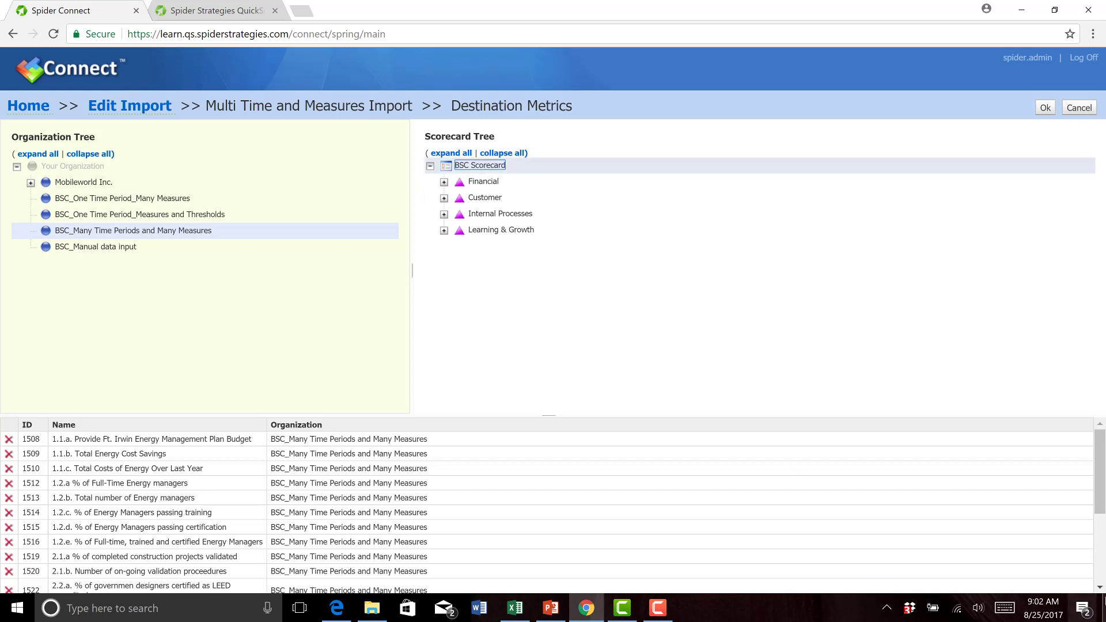
left_click(1101, 587)
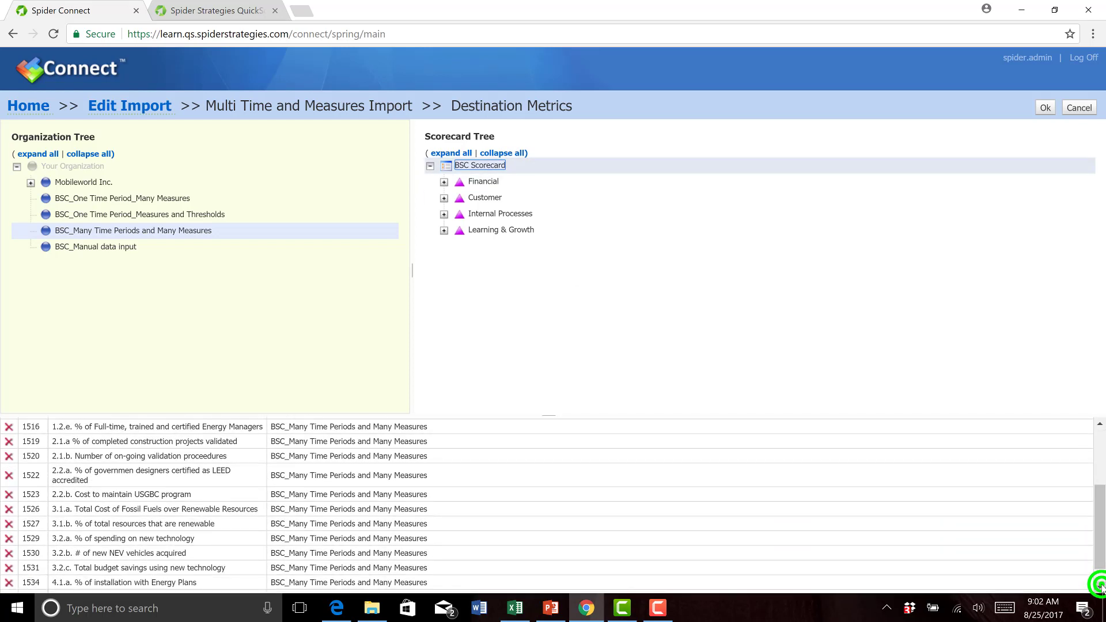
left_click_drag(1101, 516, 1095, 447)
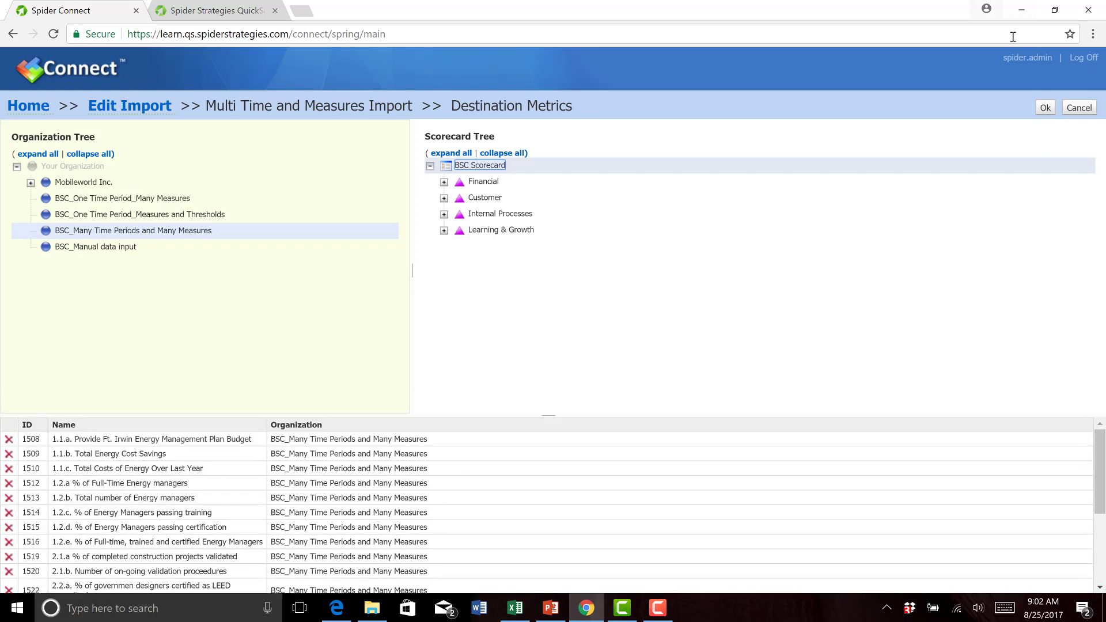
left_click(1047, 107)
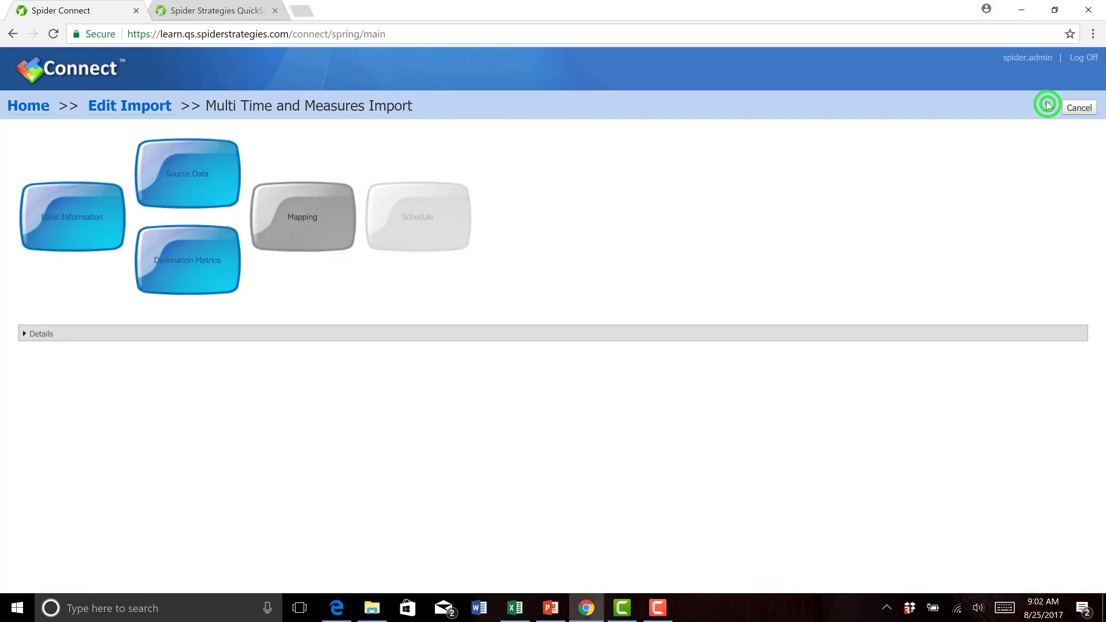
Check the mapping of the source measures to the destination metrics and accept it
left_click(303, 222)
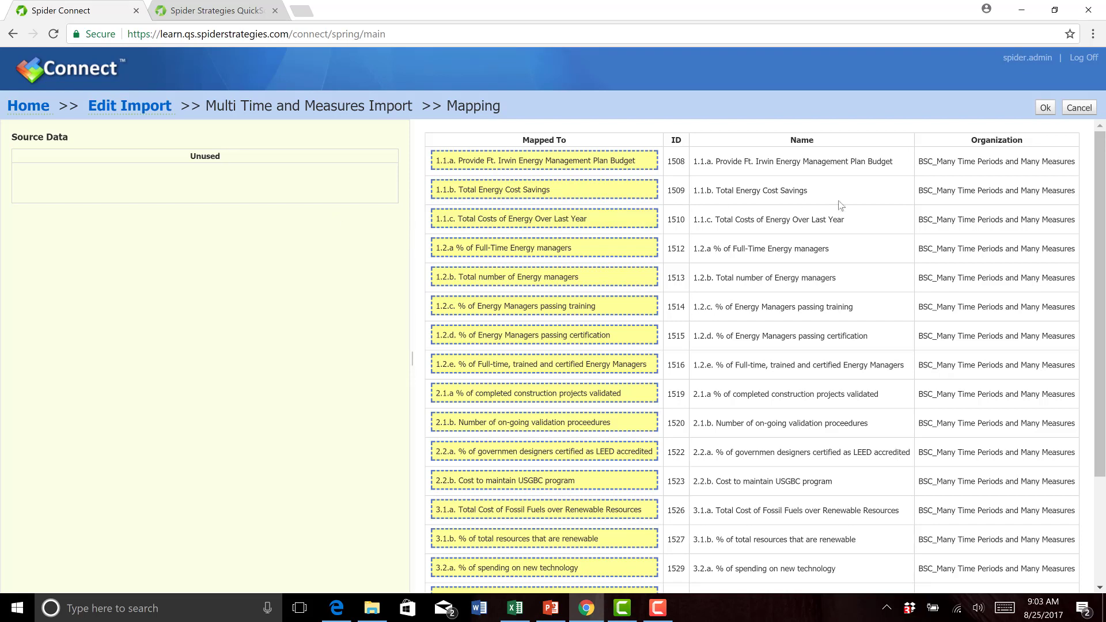
left_click(601, 158)
left_click(778, 163)
left_click(1045, 109)
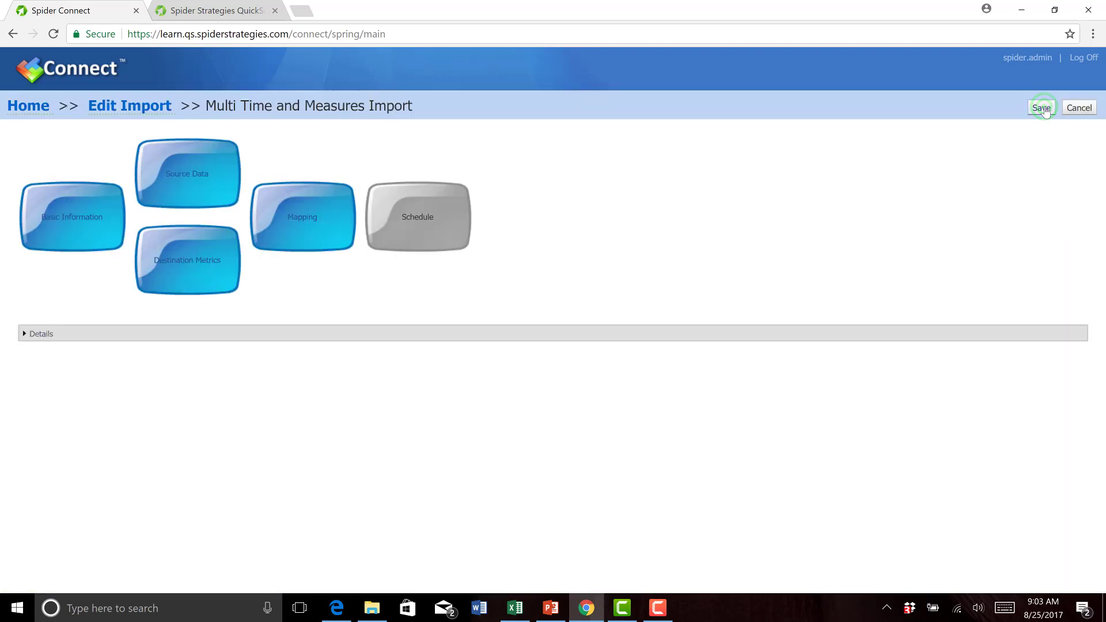
Examine the import's new-schedule options for frequency, day of the period and time zone
left_click(424, 221)
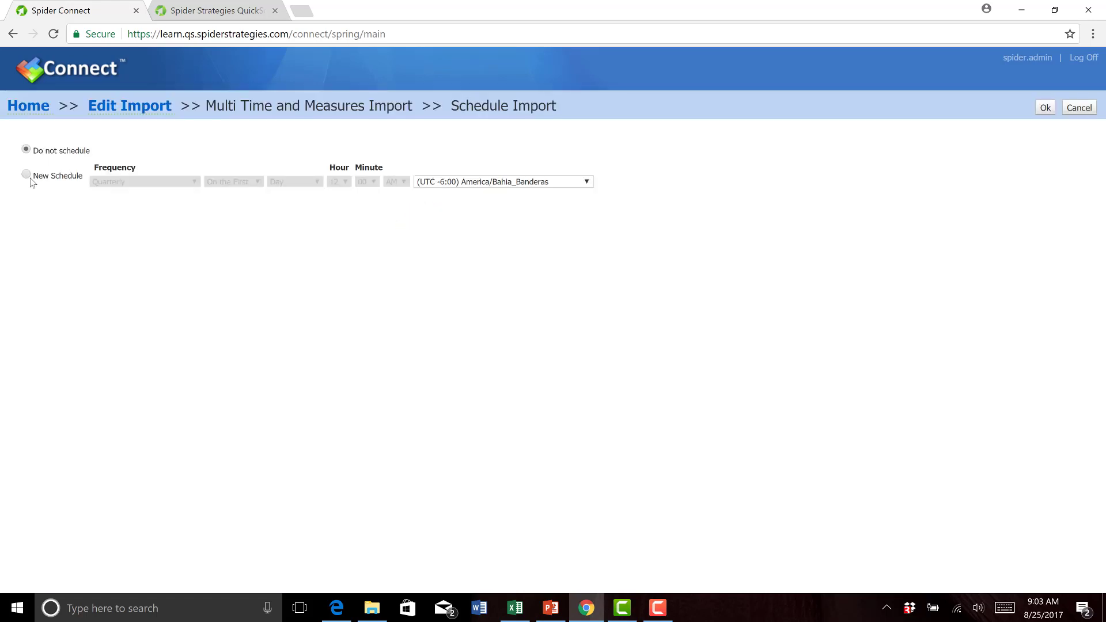
left_click(27, 174)
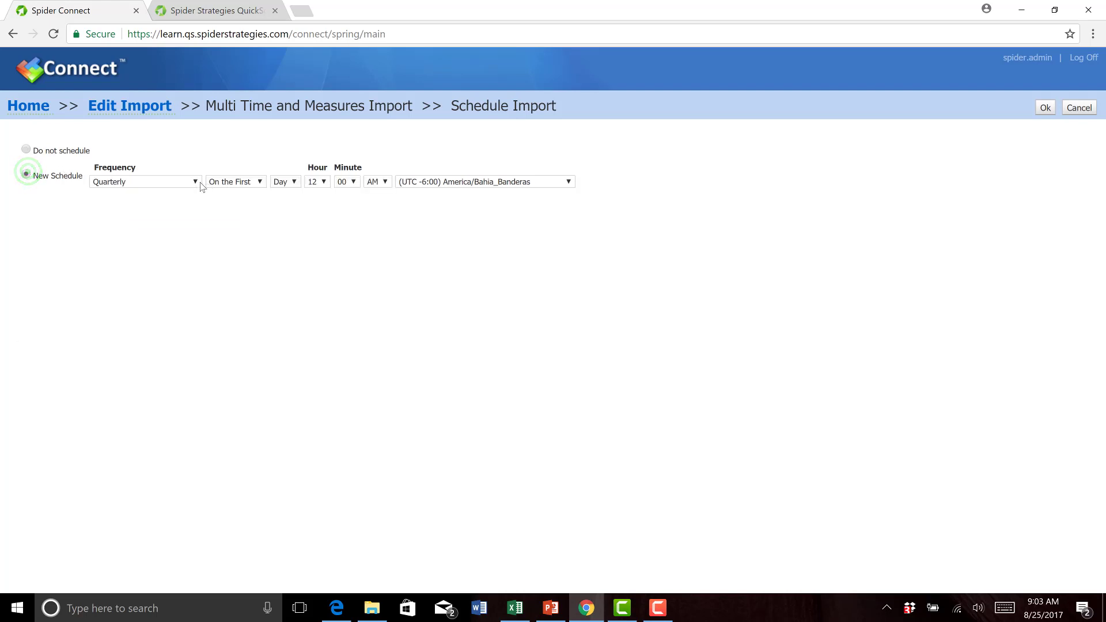
left_click(196, 182)
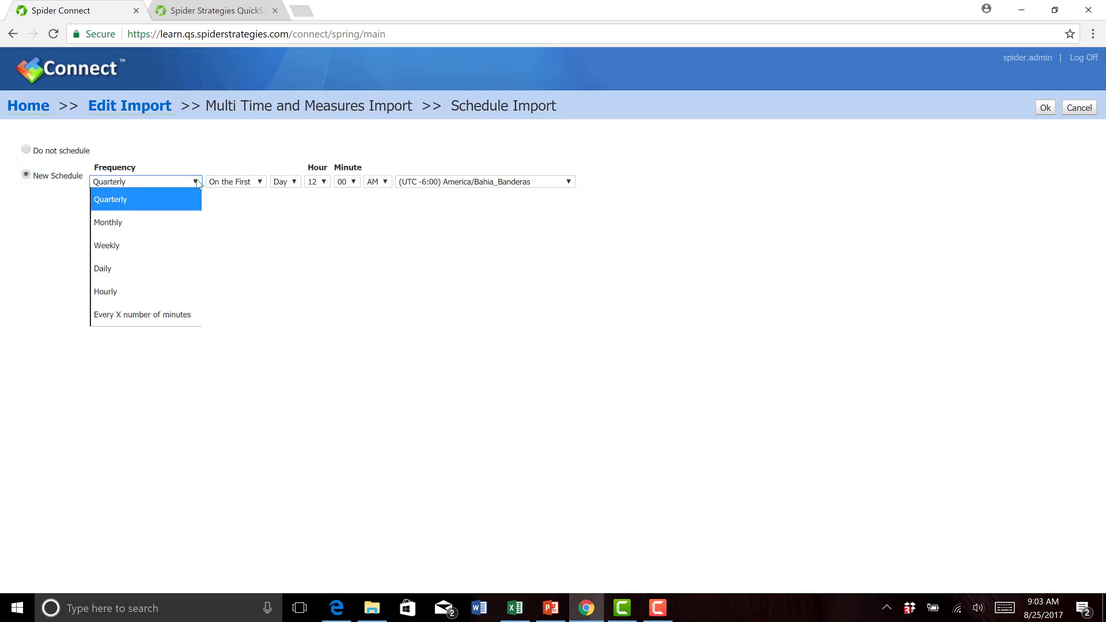
left_click(197, 180)
left_click(258, 182)
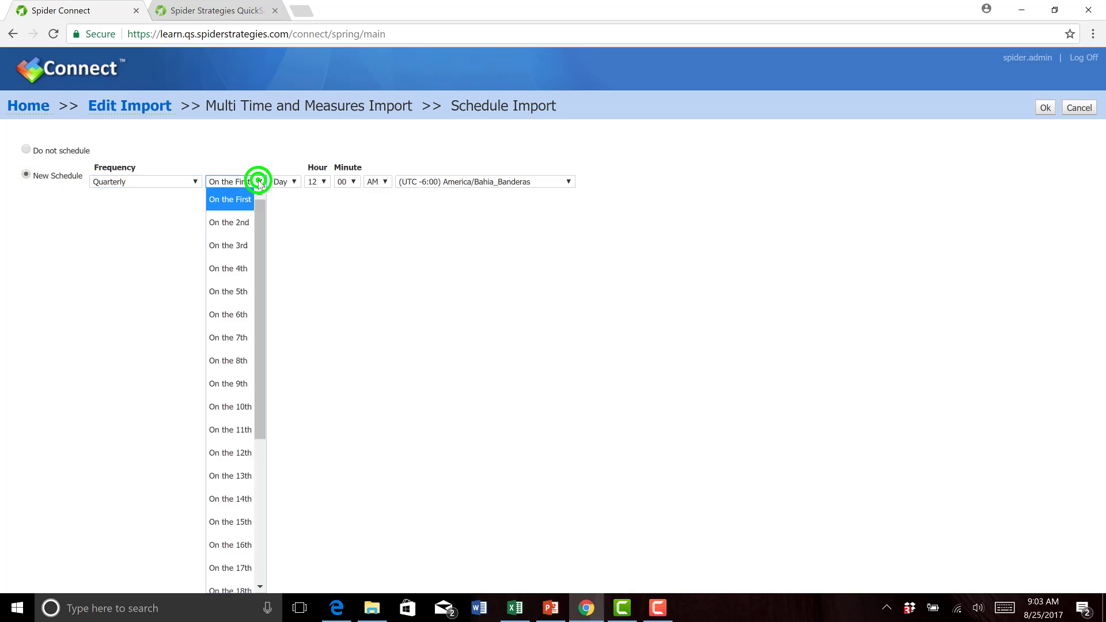
left_click(259, 182)
left_click(542, 181)
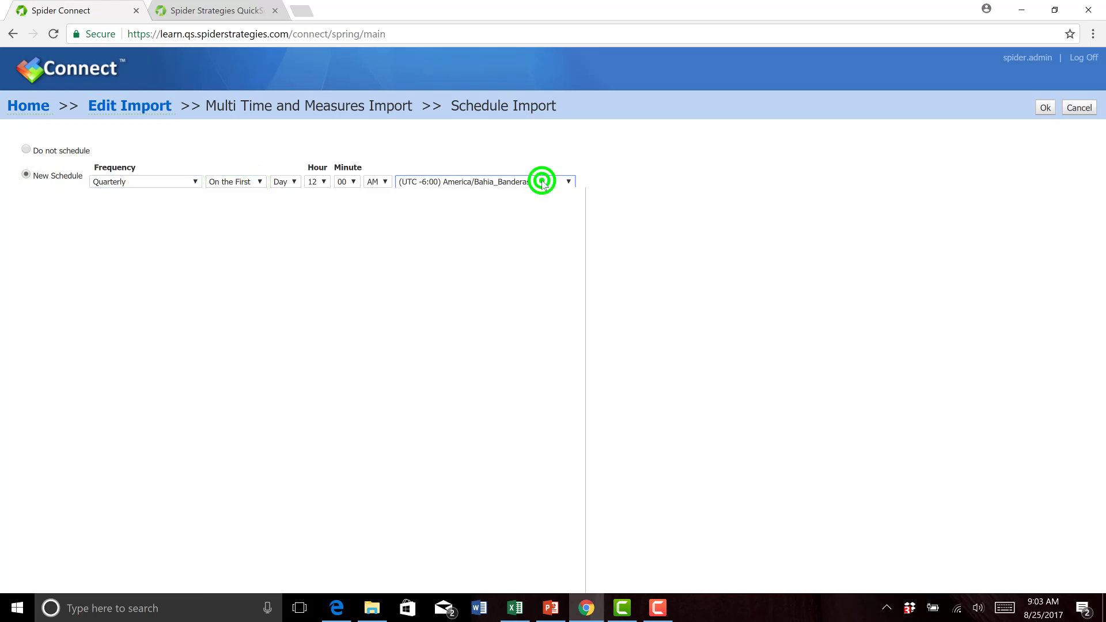
left_click(542, 182)
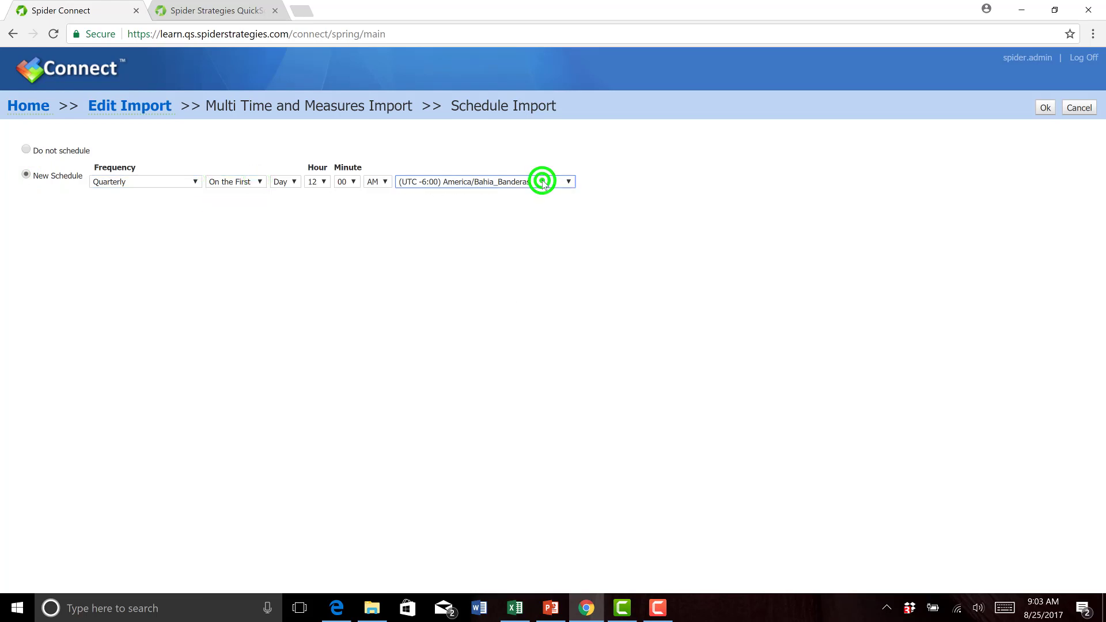
Set the import to "Do not schedule", confirm it and save the Multi Time and Measures Import
left_click(28, 151)
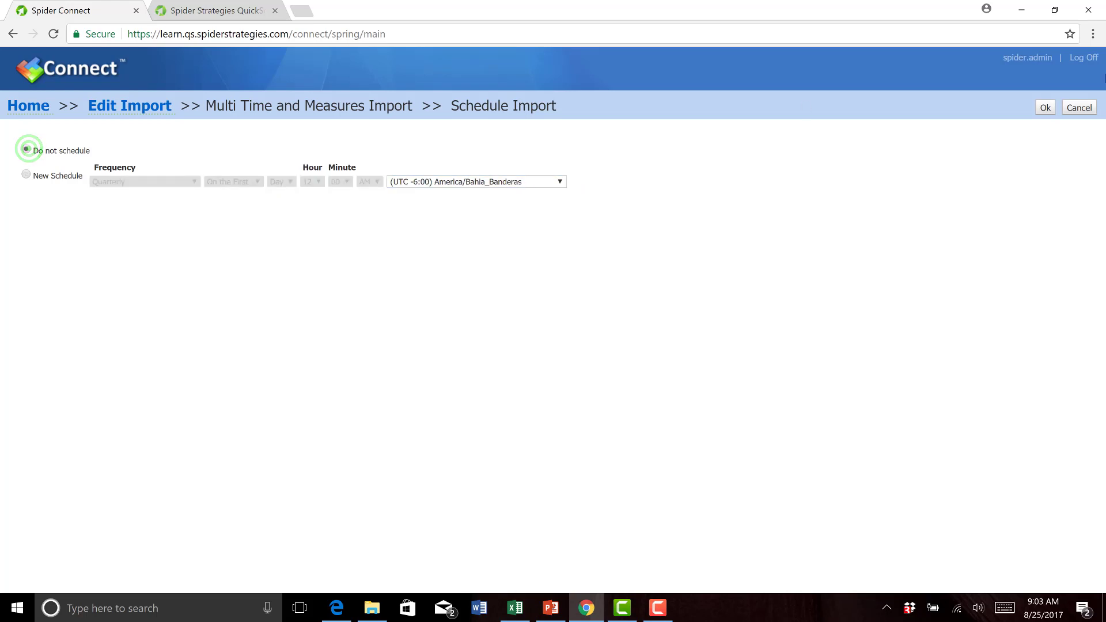
left_click(1047, 110)
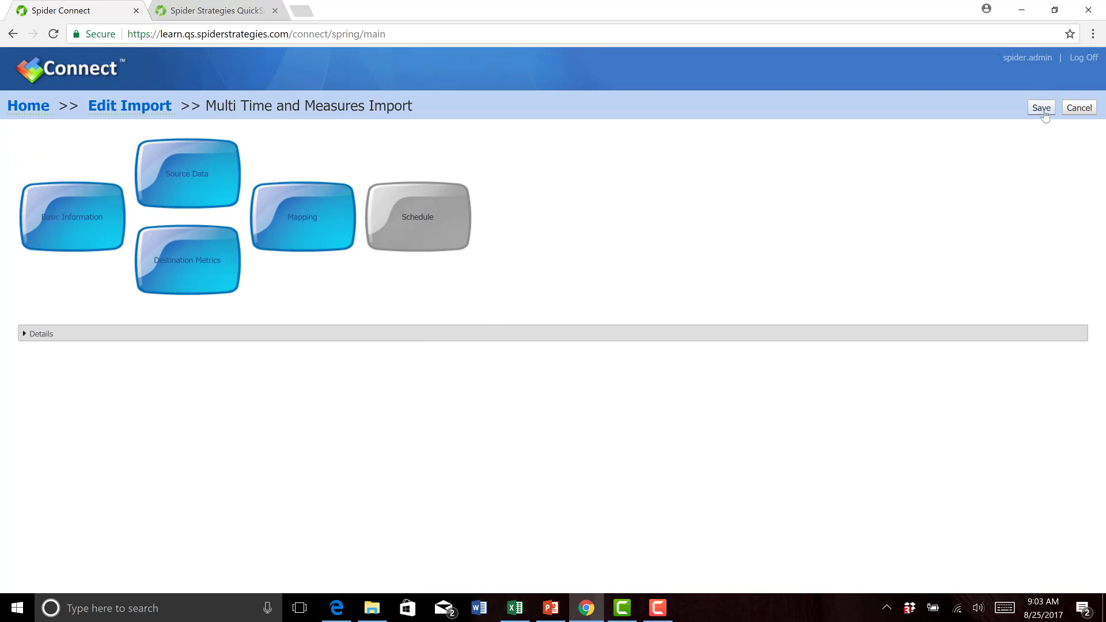
left_click(1042, 108)
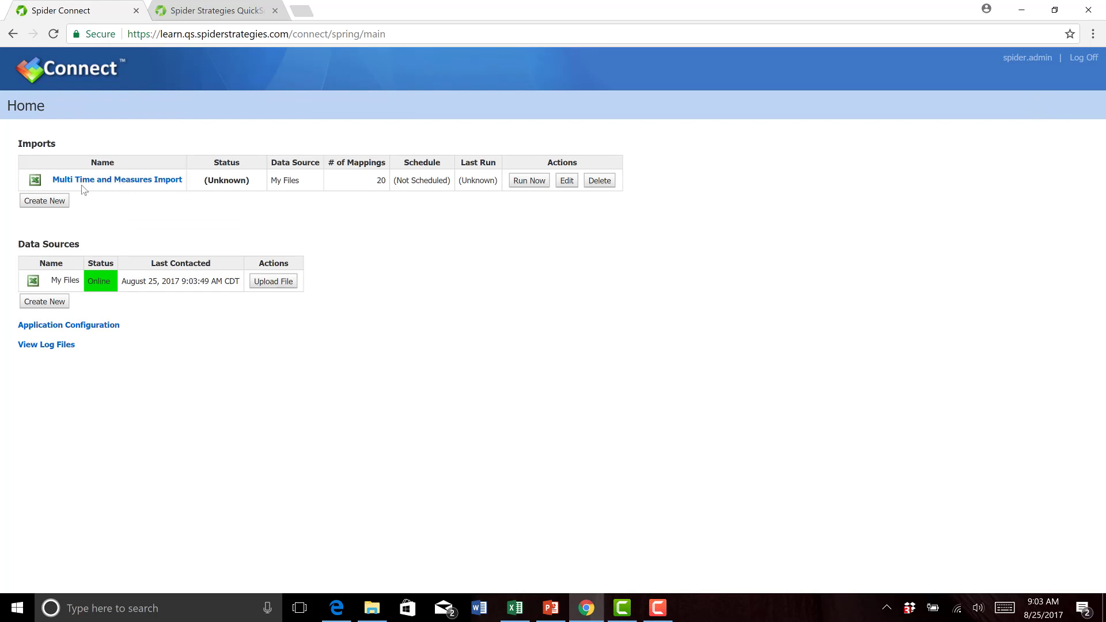
Review the sample data set of the Multi Time and Measures Import and close it
left_click(96, 182)
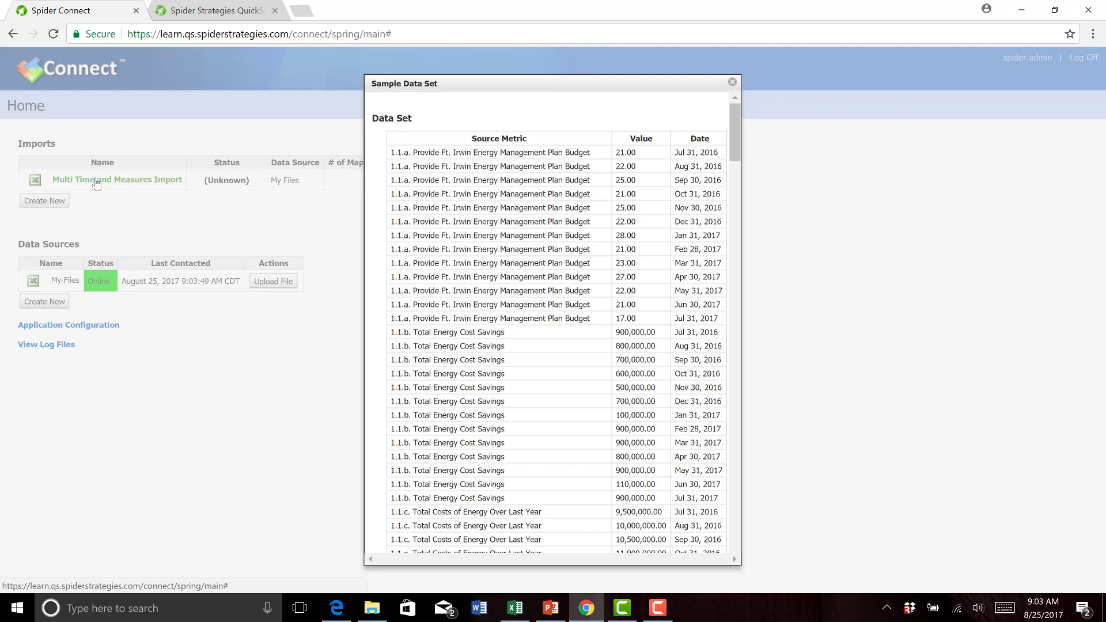
left_click(735, 558)
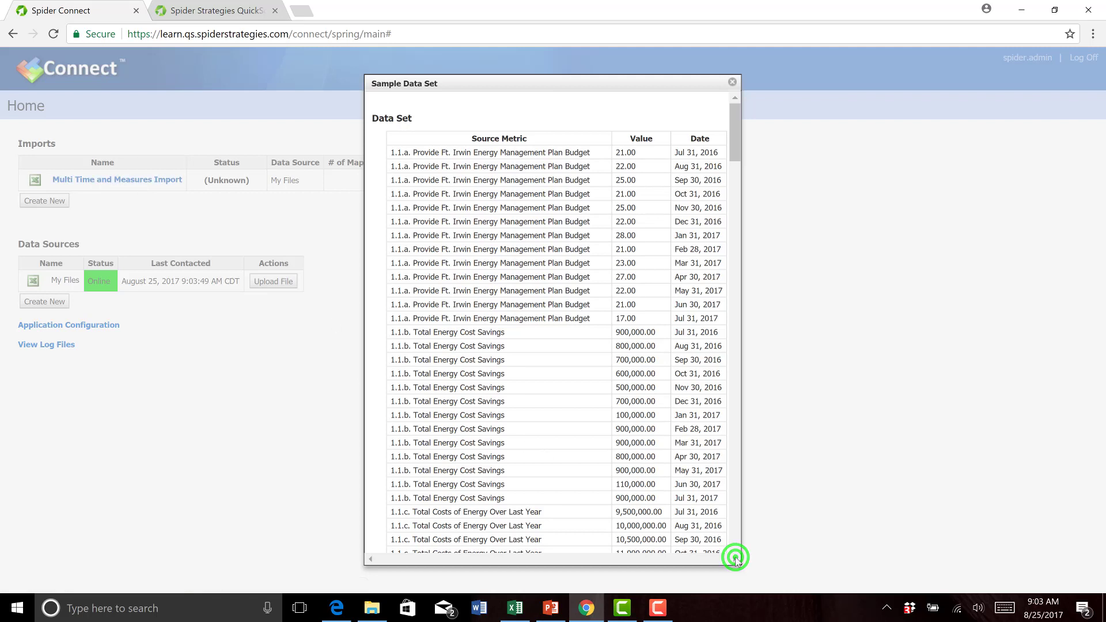
left_click(736, 558)
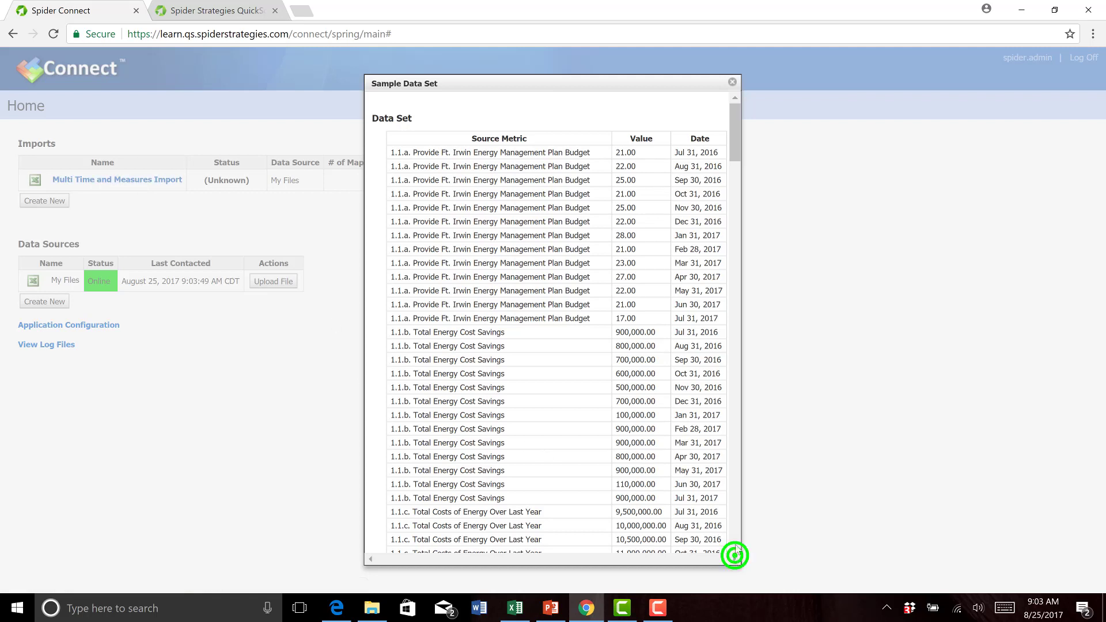
left_click(732, 79)
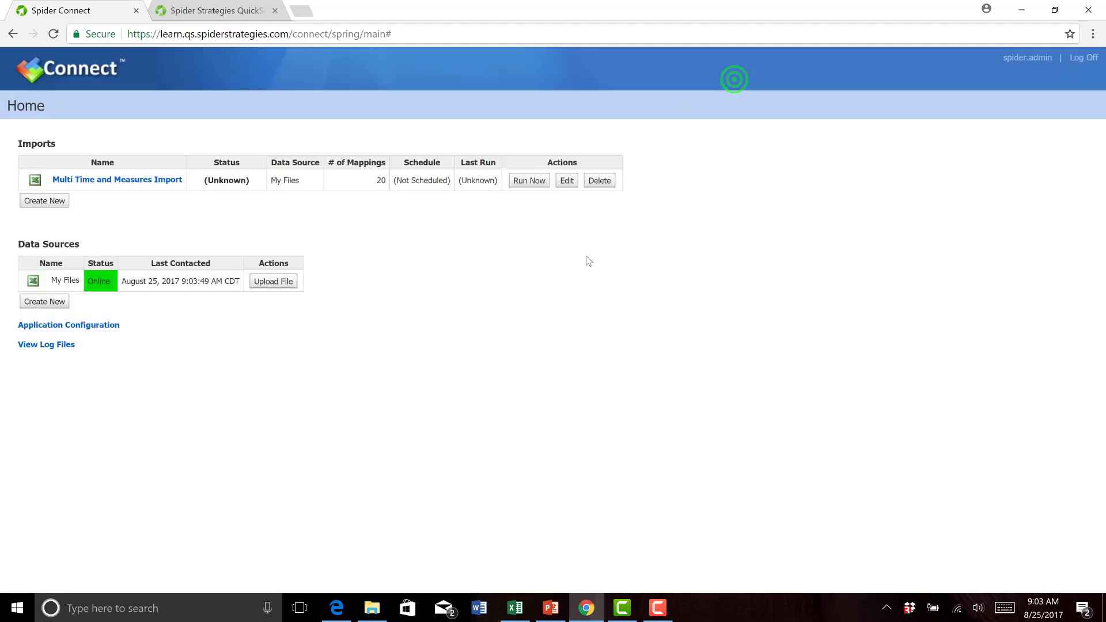
Run the Multi Time and Measures Import immediately
left_click(527, 182)
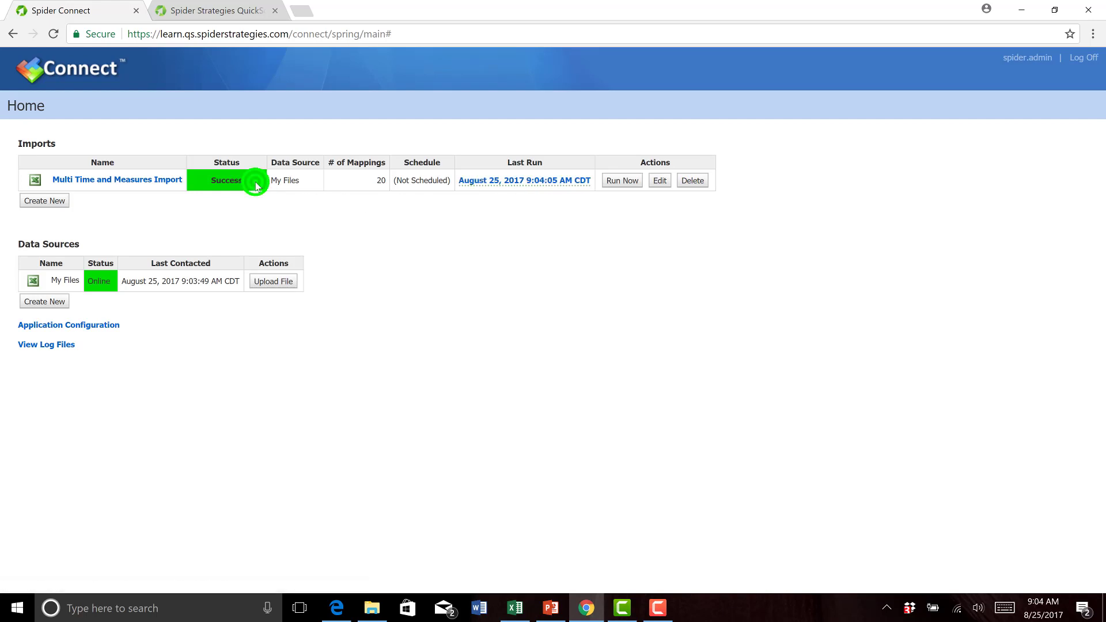
left_click(529, 185)
Reload the BSC Scorecard and view performance down through Financial and objective 1.1 to measure 1.1.a
left_click(221, 15)
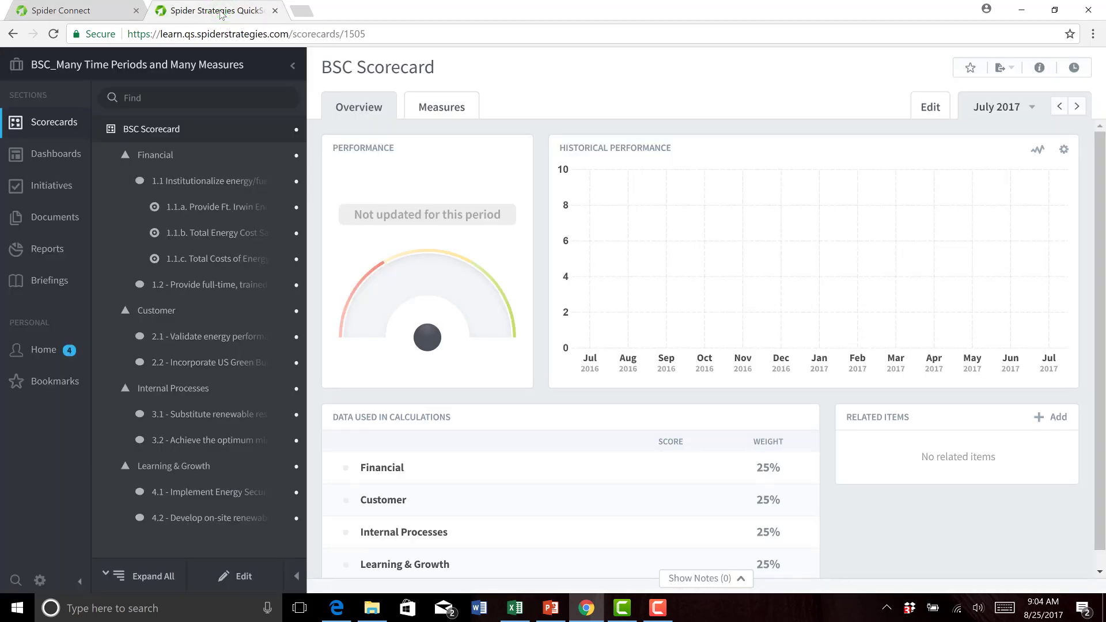
left_click(54, 34)
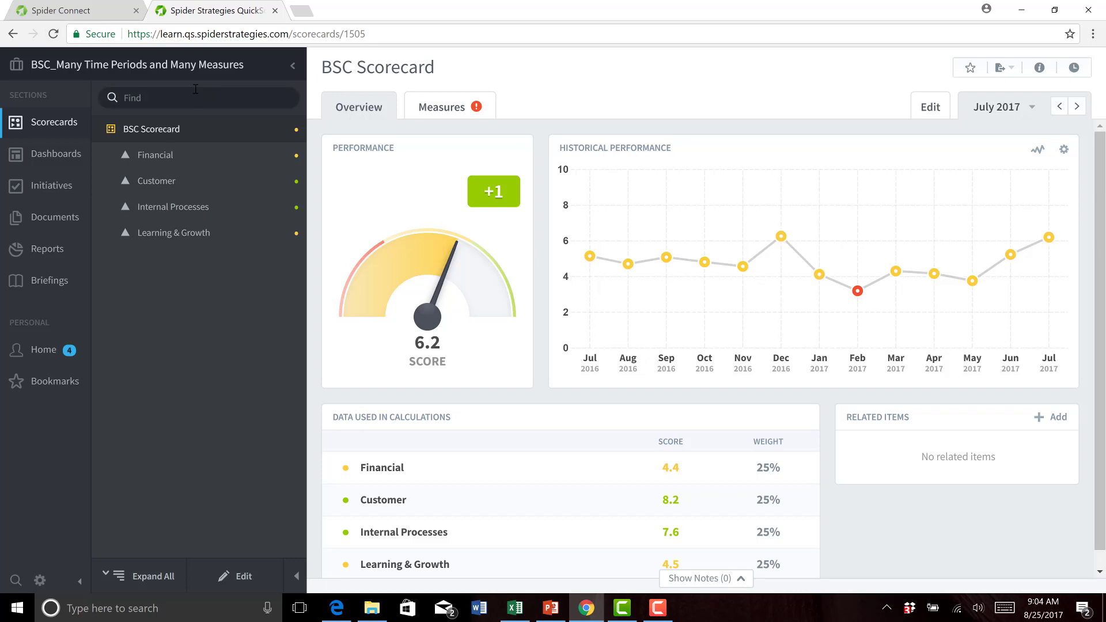
left_click(158, 163)
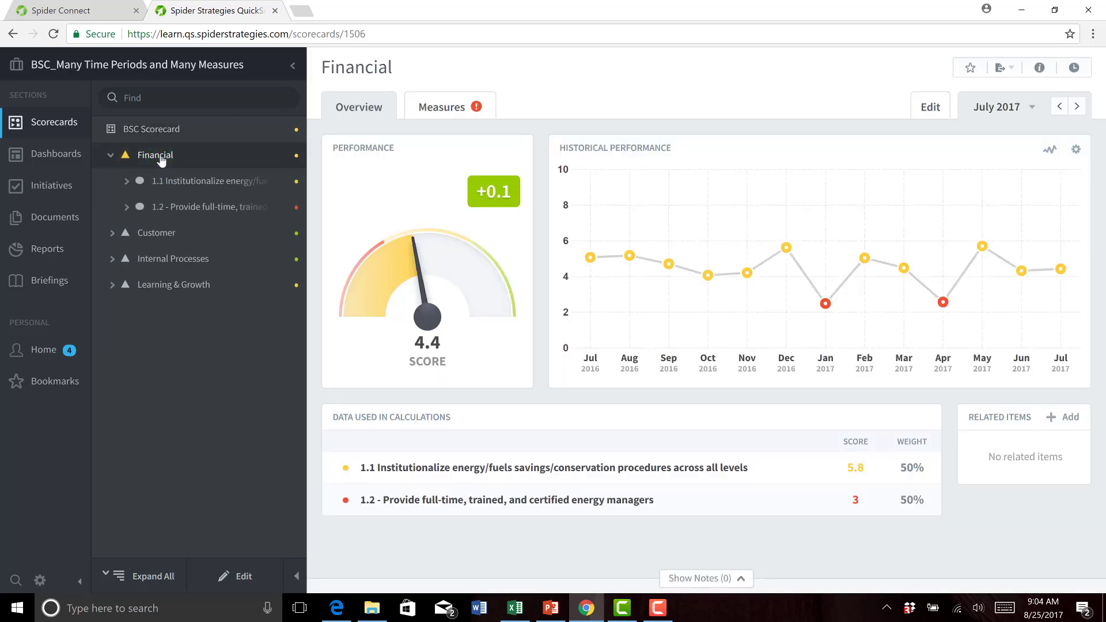
left_click(181, 184)
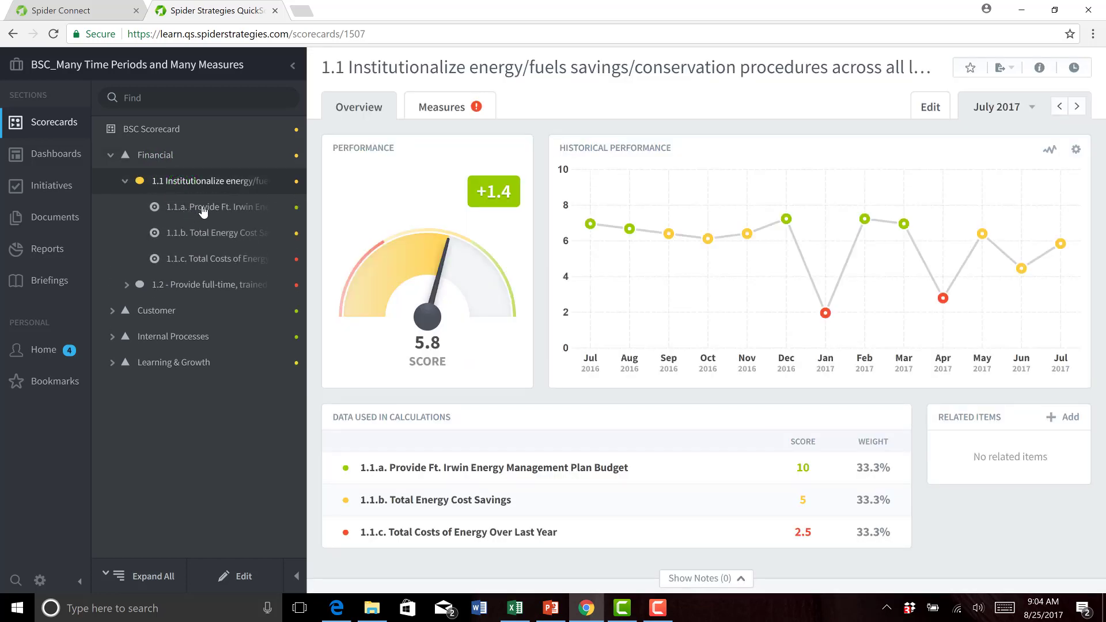
left_click(201, 209)
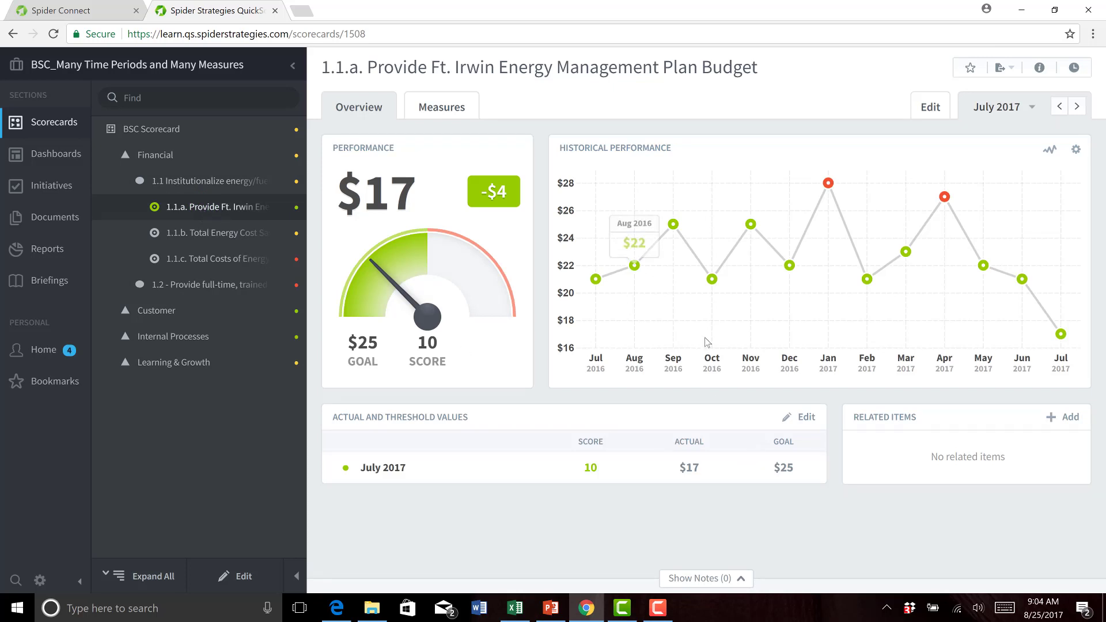
Check measure 1.1.a in earlier periods by going back to May 2017 and returning to July 2017
left_click(1060, 107)
left_click(1060, 107)
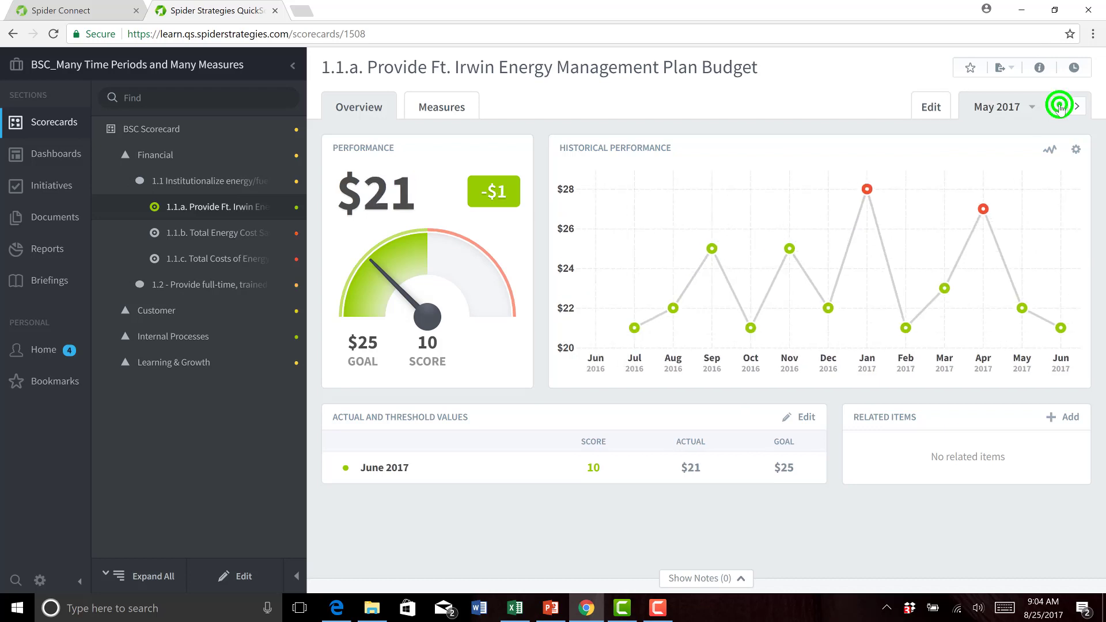
left_click(1078, 108)
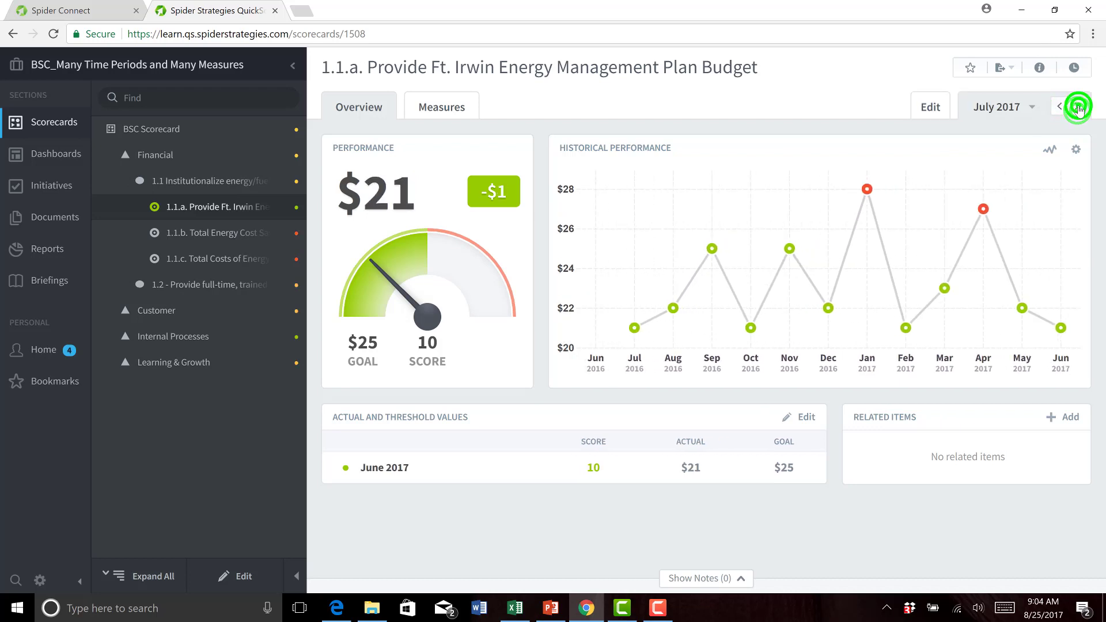
left_click(1078, 108)
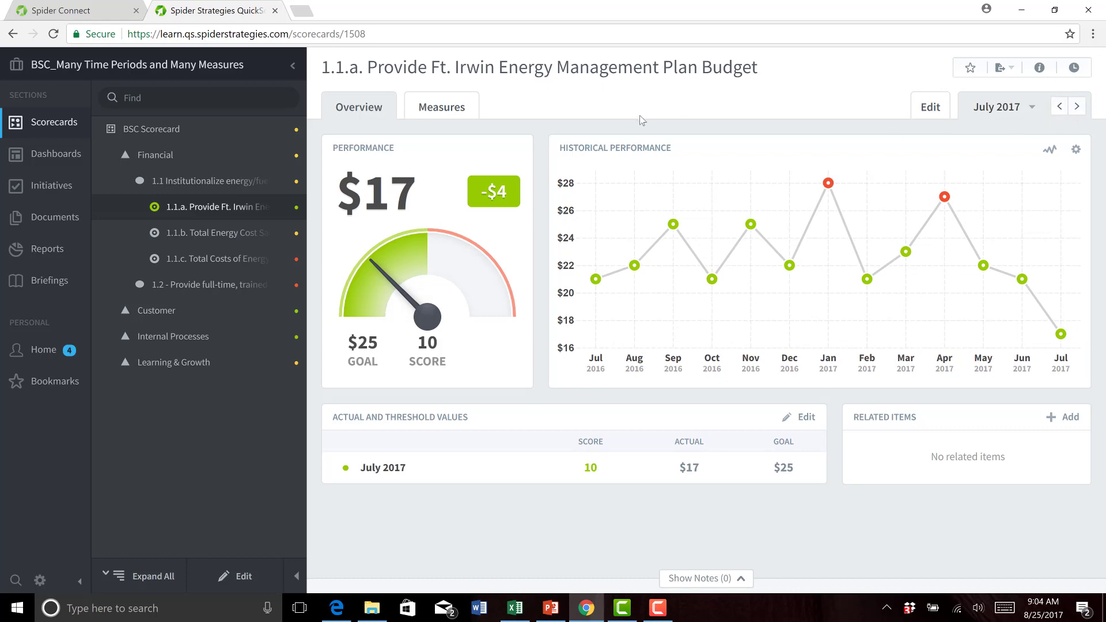